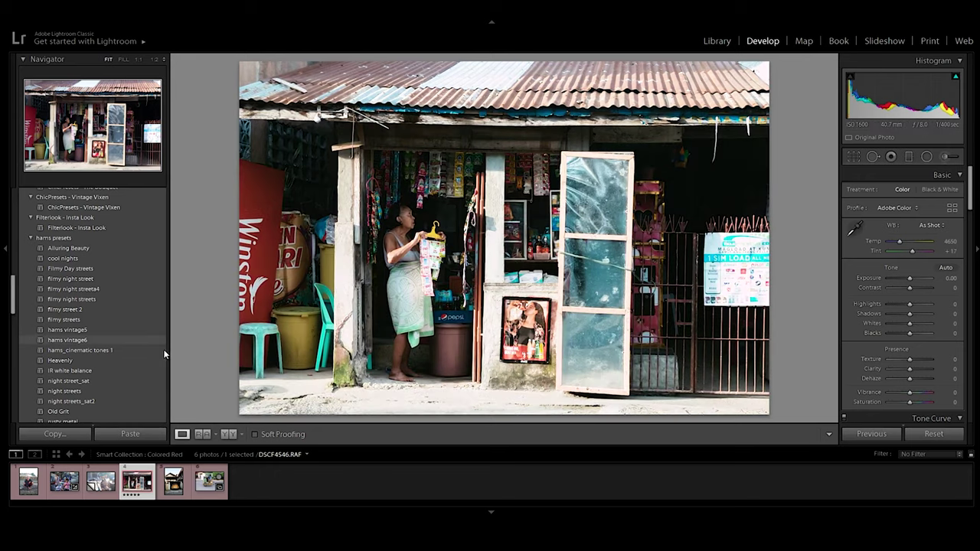
Scroll through the saved presets, previewing a gritty high-contrast look on the shop photo
scroll(130, 367, "down", 3)
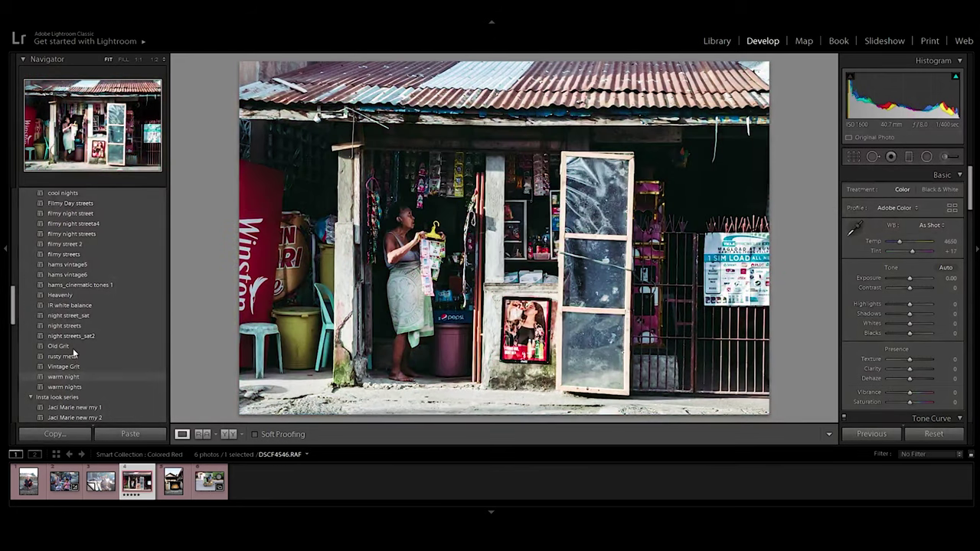
left_click(71, 367)
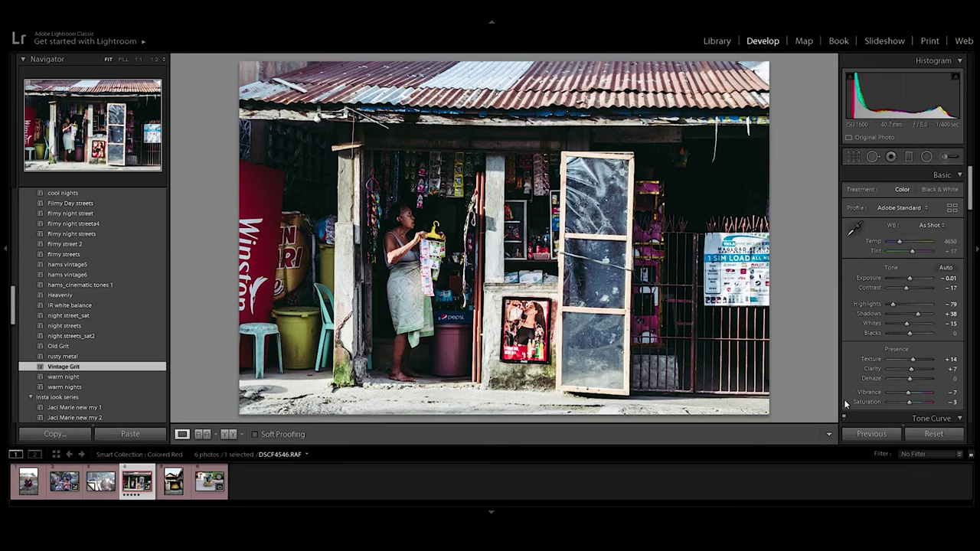
left_click(934, 433)
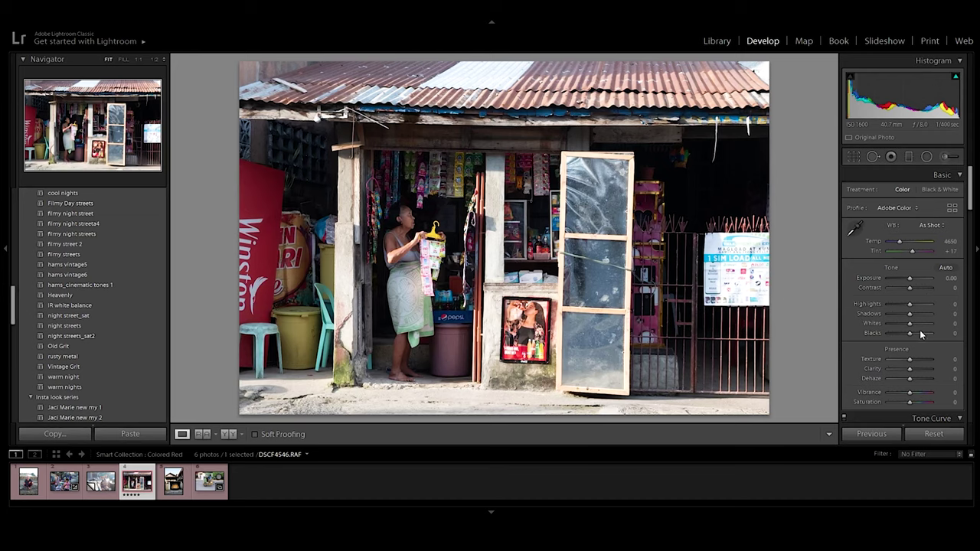
left_click(945, 269)
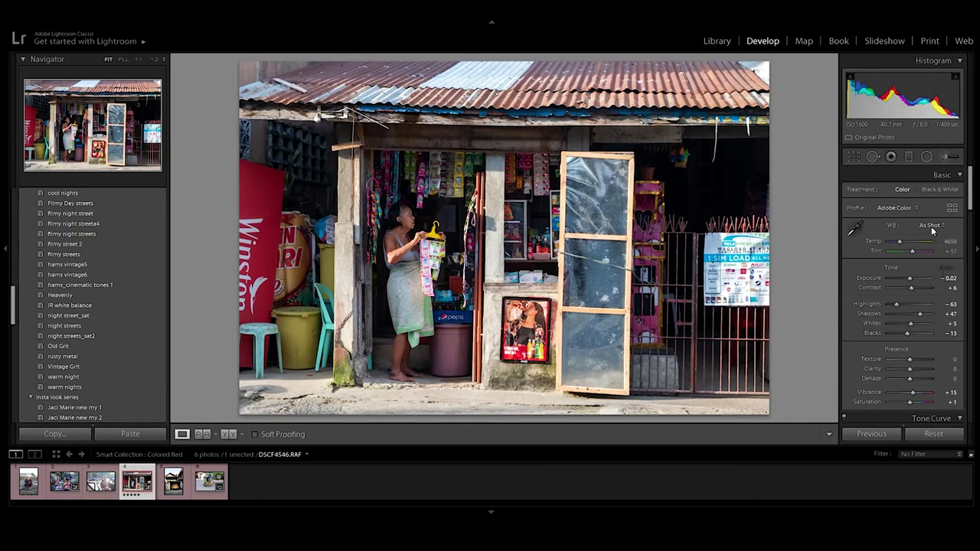
Reset Vibrance to 0, keeping the Auto tone values Highlights -63, Shadows +47, Blacks -13
scroll(970, 200, "down", 2)
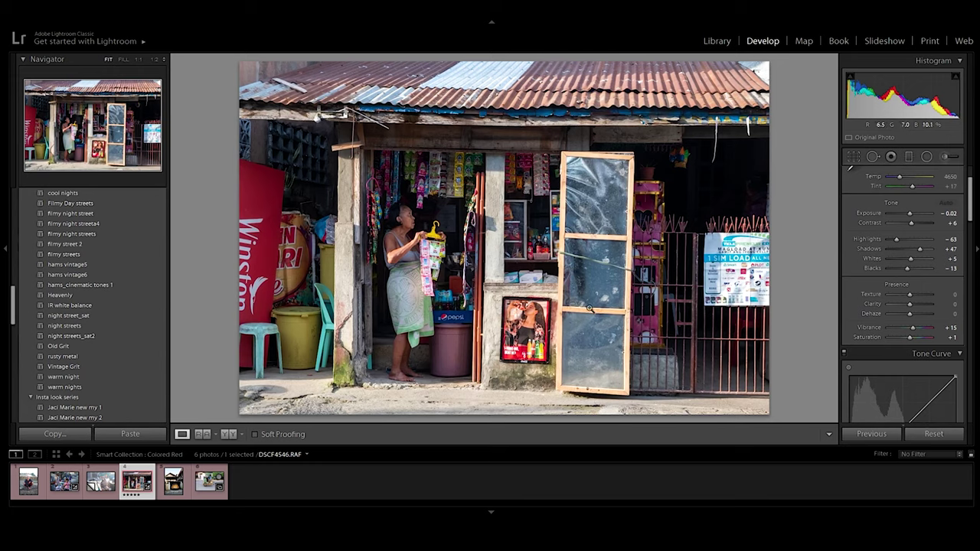
double_click(912, 329)
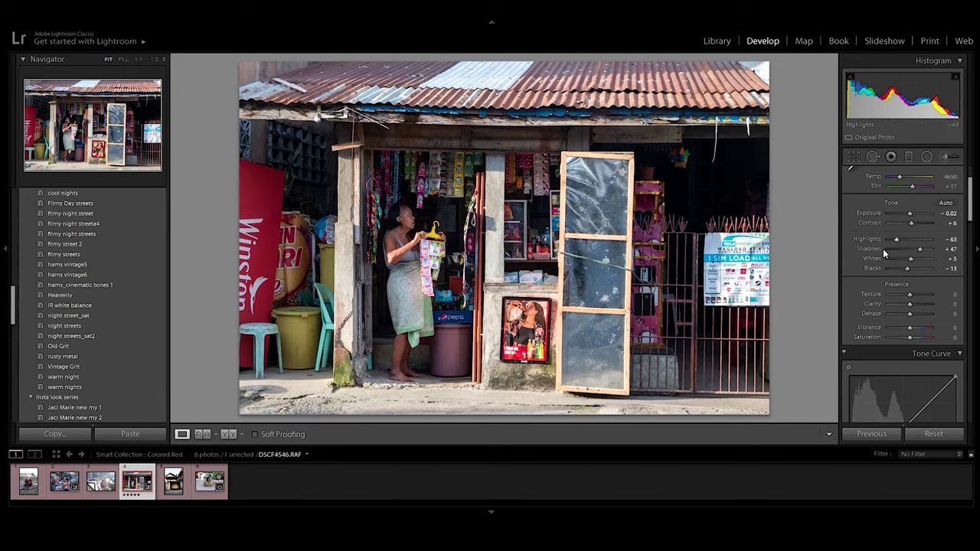
left_click_drag(969, 217, 969, 244)
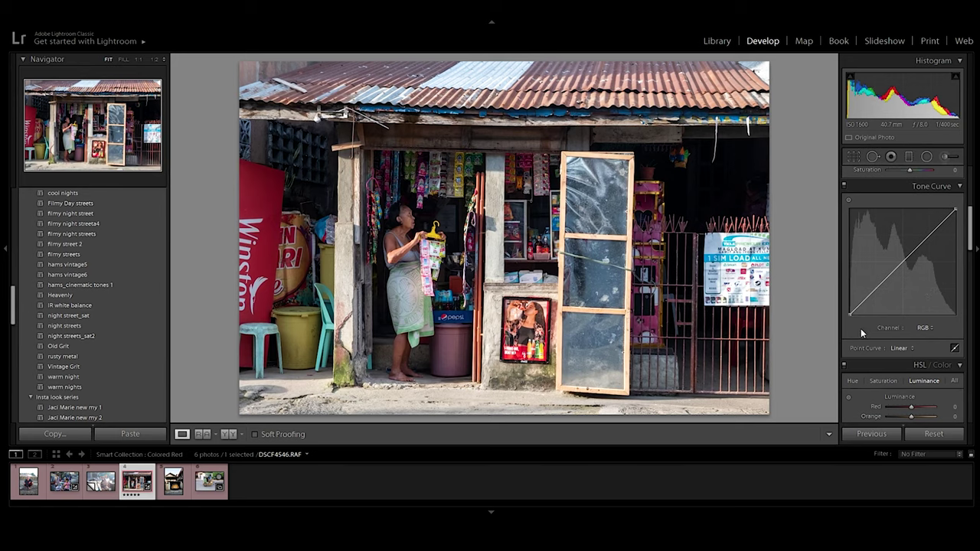
Lift the RGB black point, brighten highlights, and bend the Red and Green curves
left_click_drag(849, 314, 898, 266)
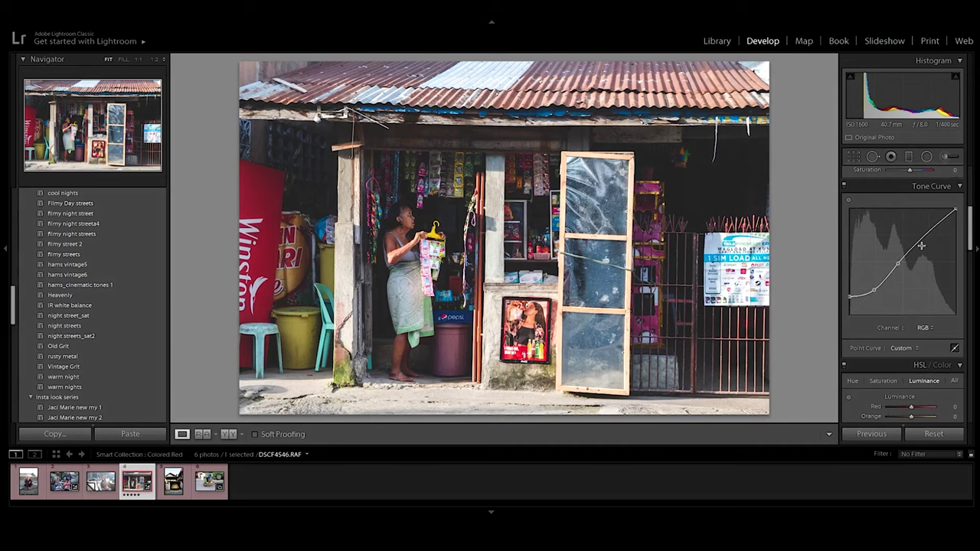
left_click_drag(925, 240, 964, 218)
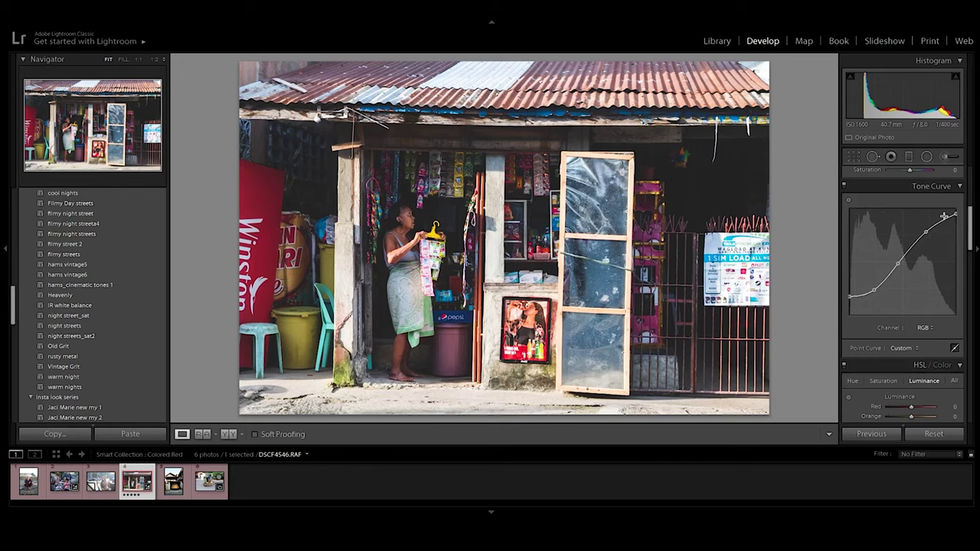
left_click(925, 327)
left_click(912, 356)
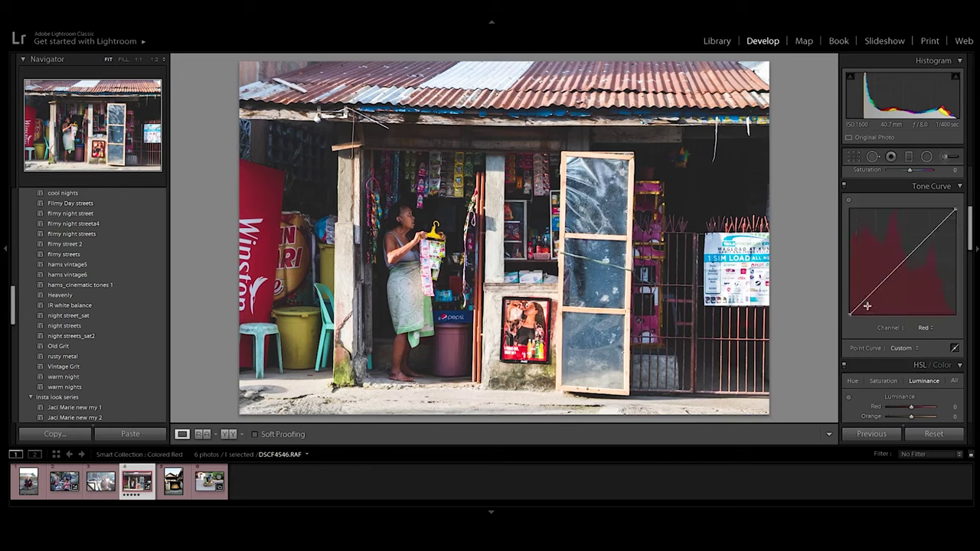
left_click_drag(866, 304, 923, 239)
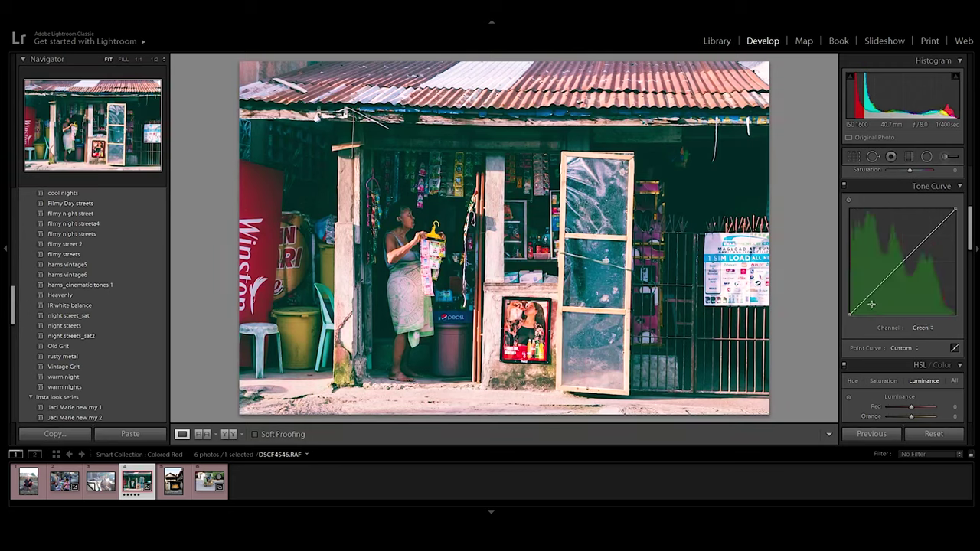
left_click_drag(869, 299, 895, 269)
left_click_drag(924, 239, 927, 233)
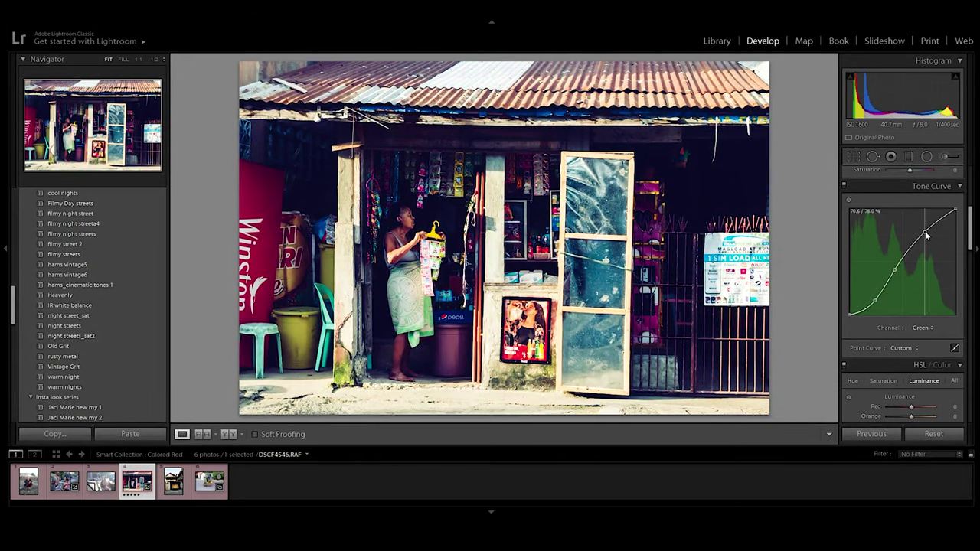
Shape an S-curve on the Blue channel, lifting it to cool the photo
left_click(922, 328)
left_click(922, 341)
left_click_drag(868, 299, 889, 274)
left_click_drag(917, 244, 924, 237)
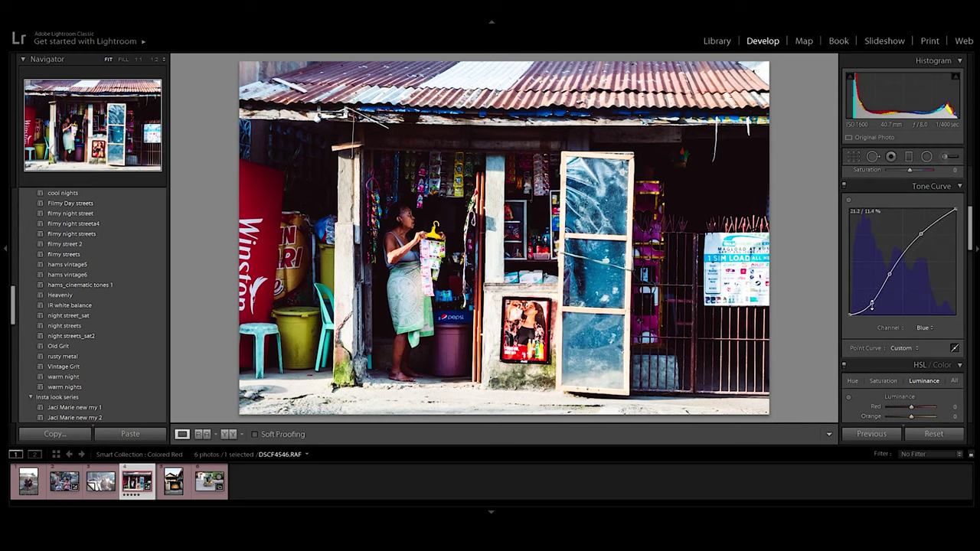
left_click_drag(972, 245, 972, 253)
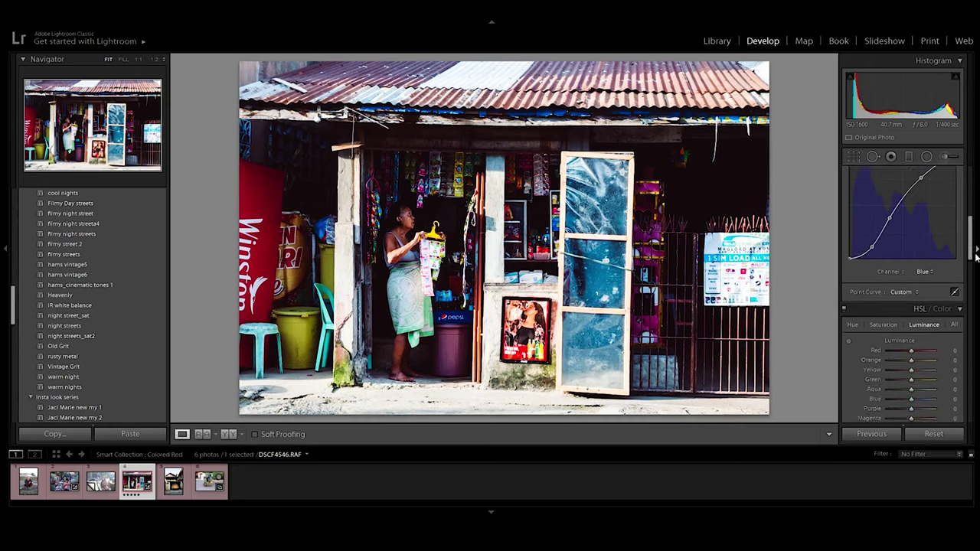
Shift HSL hues (Aqua -24, Blue -16) and desaturate every colour range, Magenta to -27
scroll(975, 256, "down", 3)
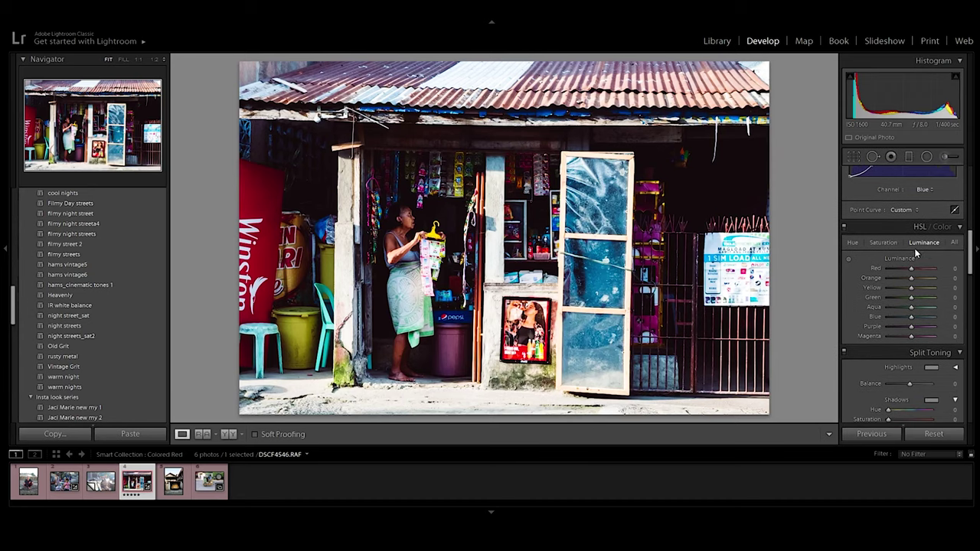
left_click(853, 243)
left_click_drag(911, 269, 911, 276)
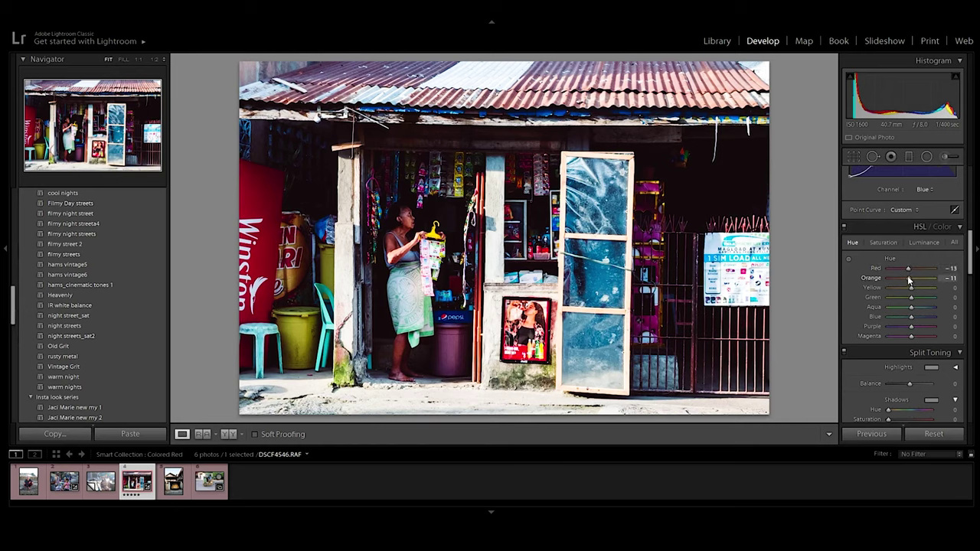
left_click_drag(910, 297, 913, 313)
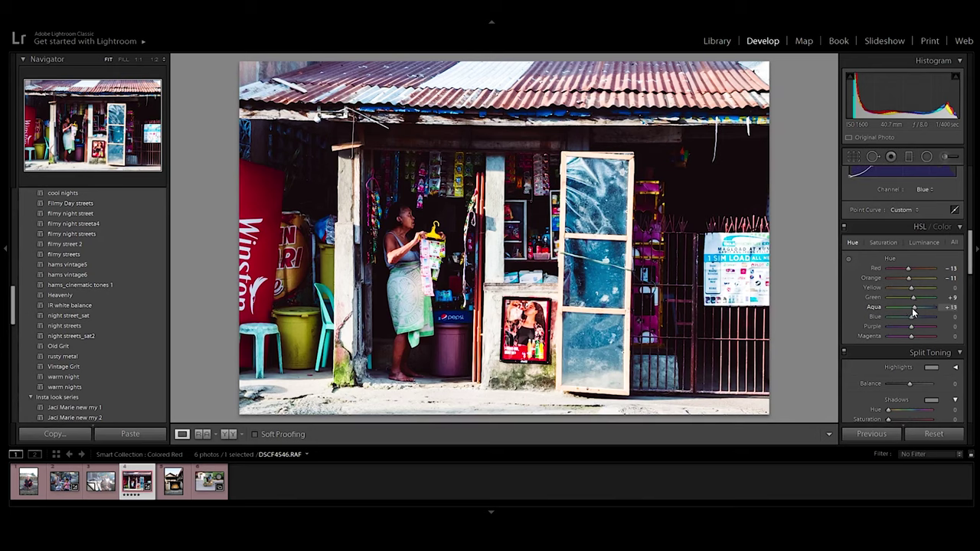
left_click_drag(909, 323, 906, 325)
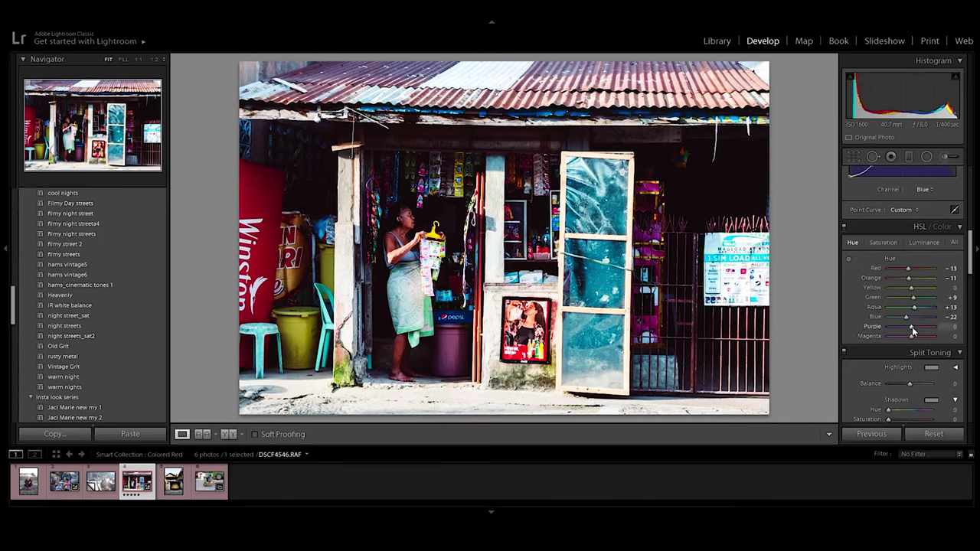
left_click_drag(914, 309, 908, 310)
left_click_drag(911, 336, 914, 339)
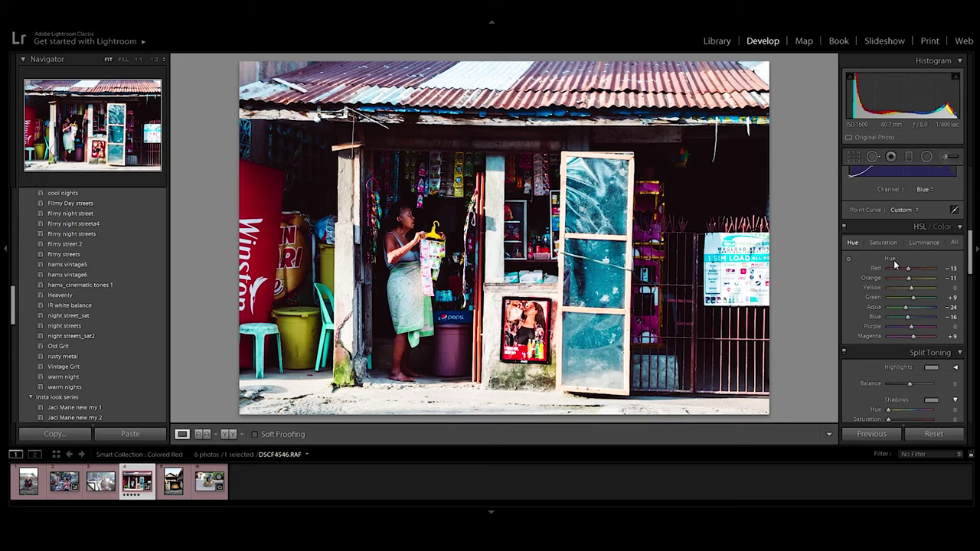
left_click(883, 242)
left_click_drag(910, 269, 906, 337)
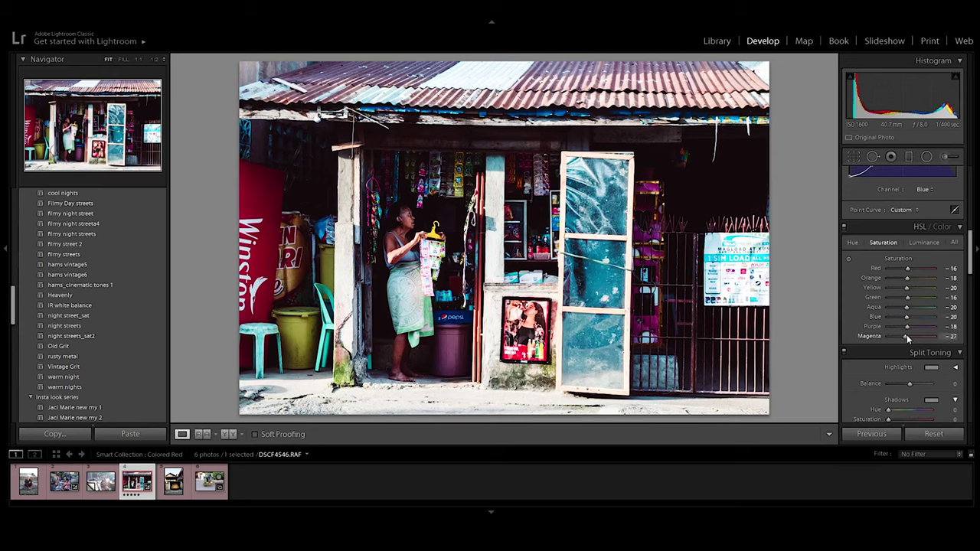
Desaturate the blue glass door and red sign tones using on-photo Saturation adjustment
left_click(850, 263)
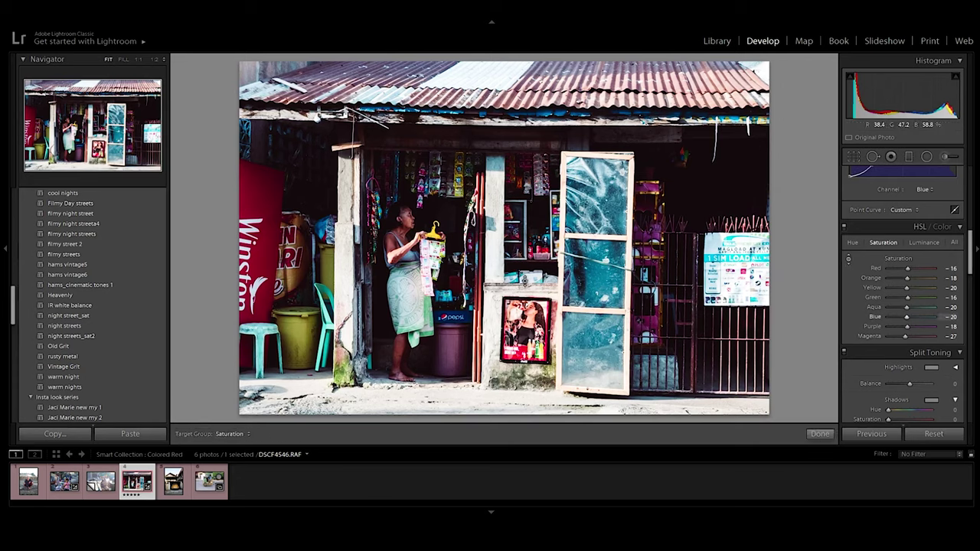
left_click_drag(268, 219, 519, 354)
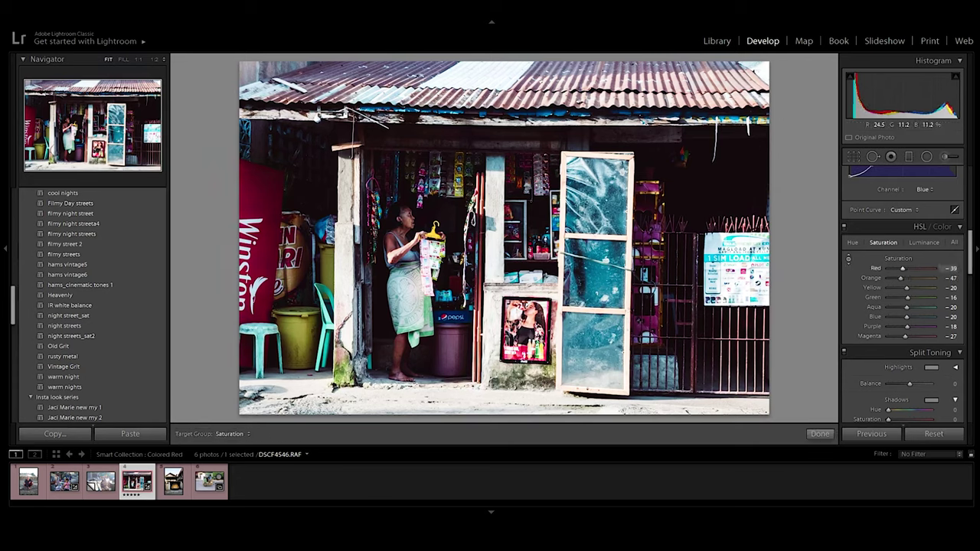
left_click_drag(302, 327, 303, 349)
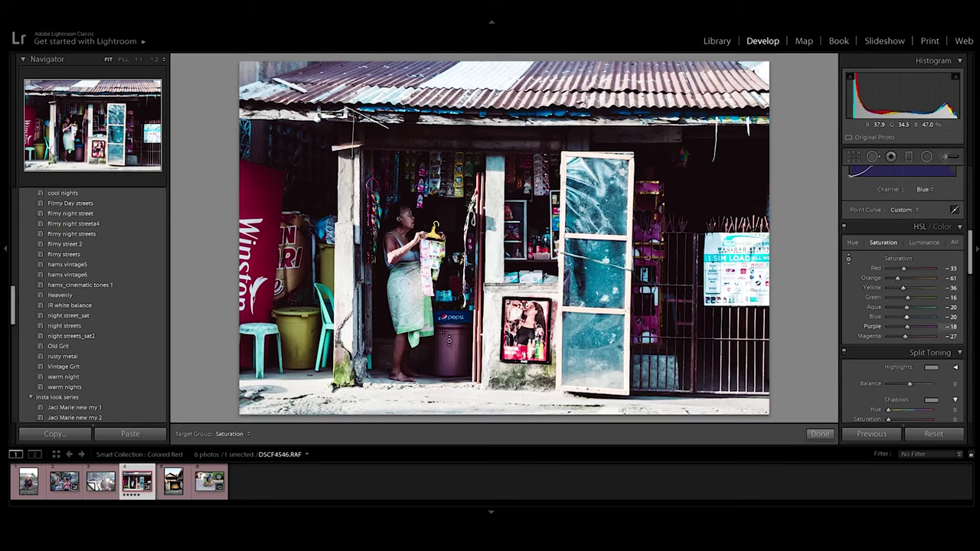
left_click_drag(582, 277, 584, 276)
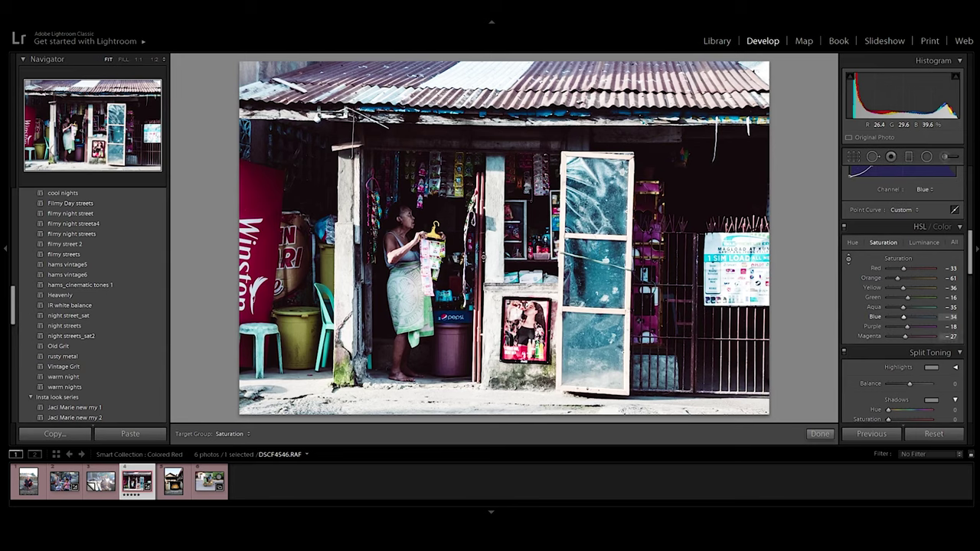
left_click_drag(303, 247, 303, 236)
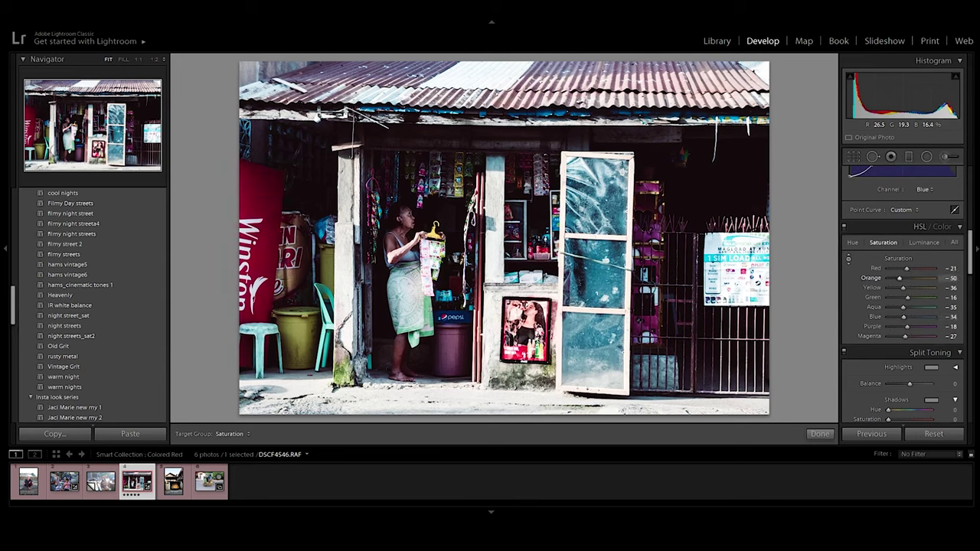
Brighten reds and oranges and darken aquas to -27 and blues to -26 in Luminance
left_click(922, 244)
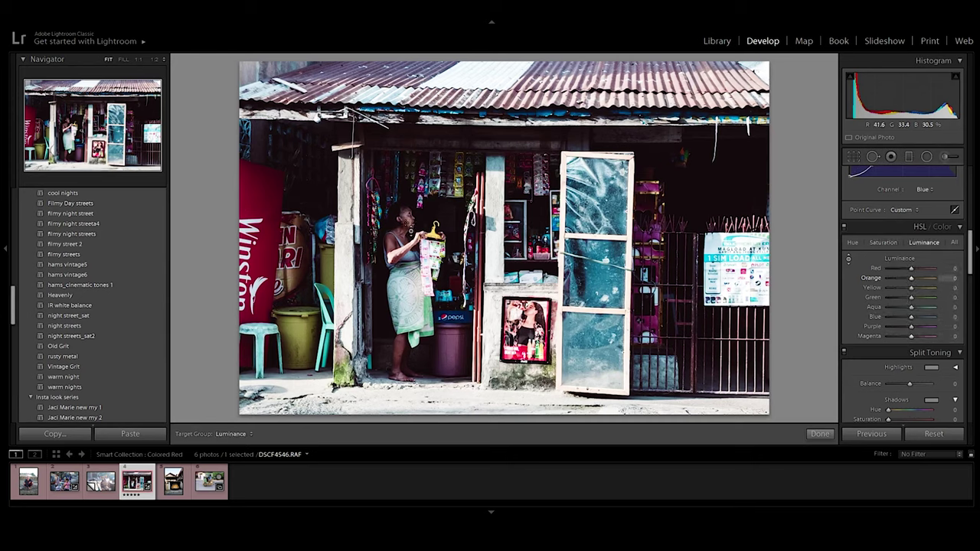
left_click_drag(413, 230, 412, 224)
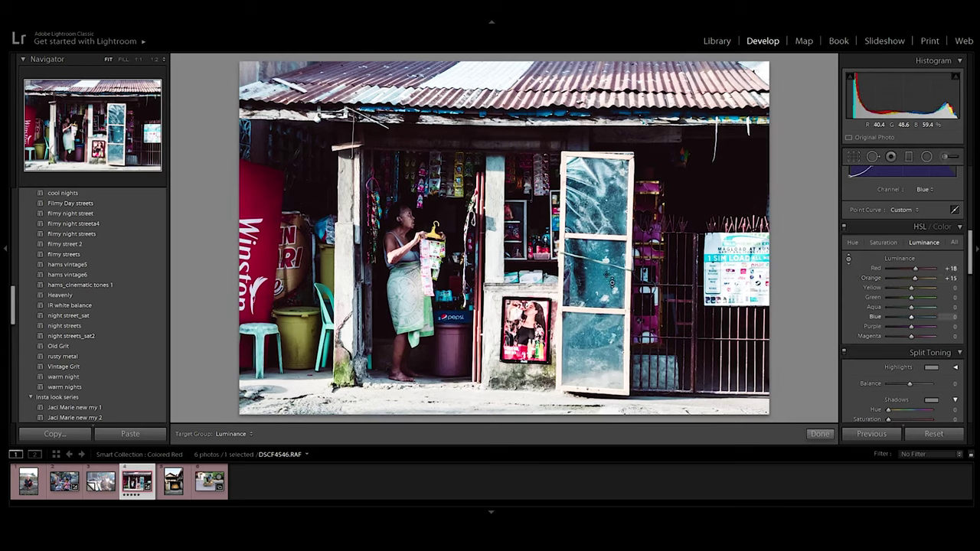
mouse_move(608, 282)
left_mouse_down()
mouse_move(608, 298)
mouse_move(608, 284)
left_mouse_up()
left_click_drag(261, 208, 261, 227)
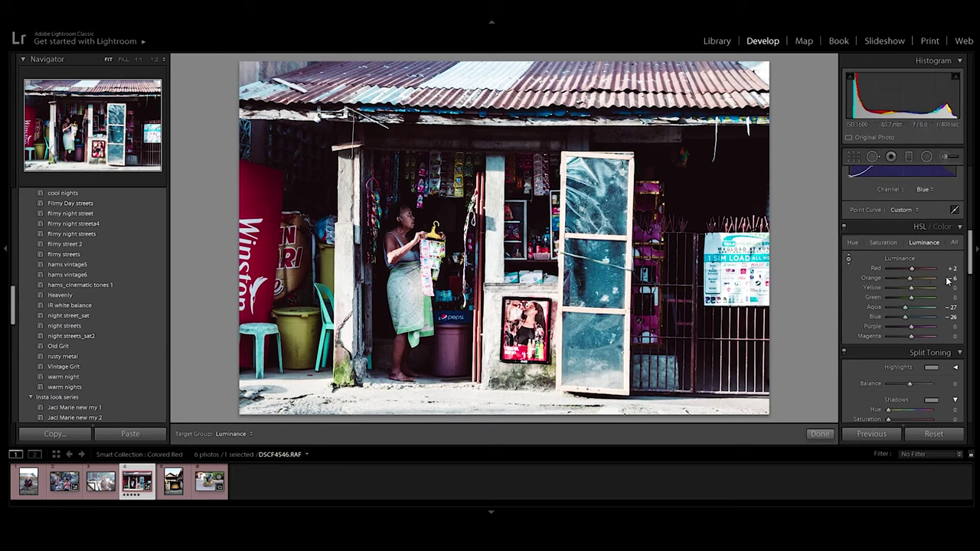
scroll(969, 280, "down", 1)
Set Sharpening Amount to 57 and Masking to 63
scroll(969, 280, "down", 2)
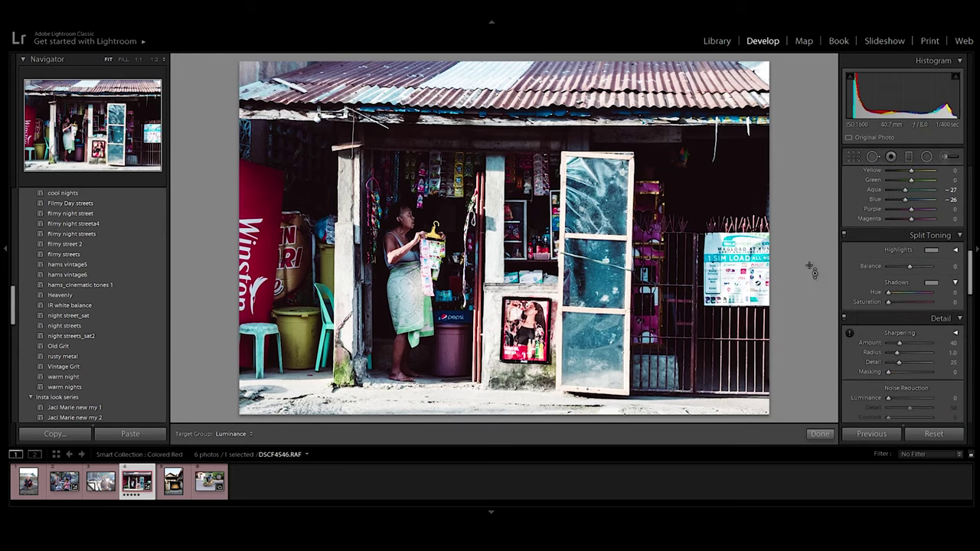
scroll(927, 245, "down", 3)
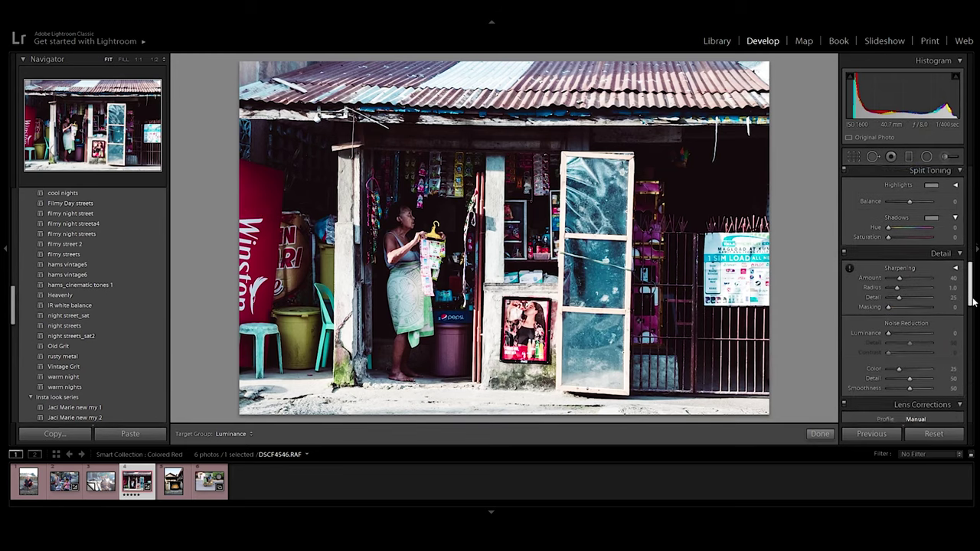
left_click_drag(901, 256, 907, 258)
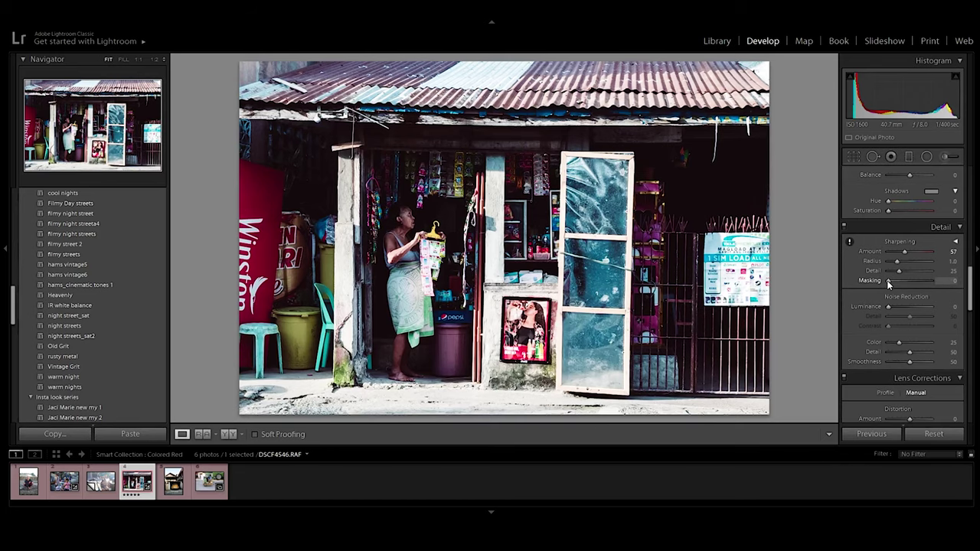
left_click_drag(888, 283, 914, 283)
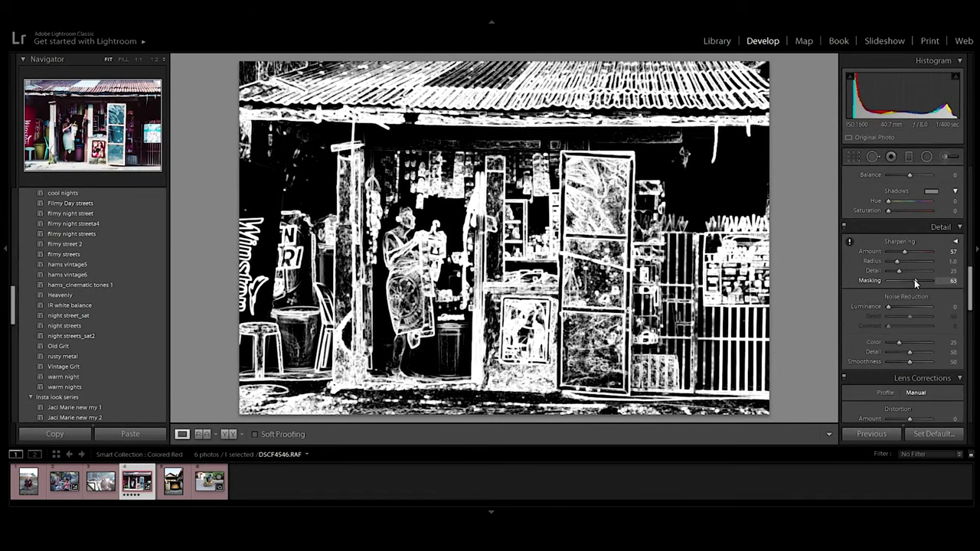
left_click_drag(915, 280, 914, 281)
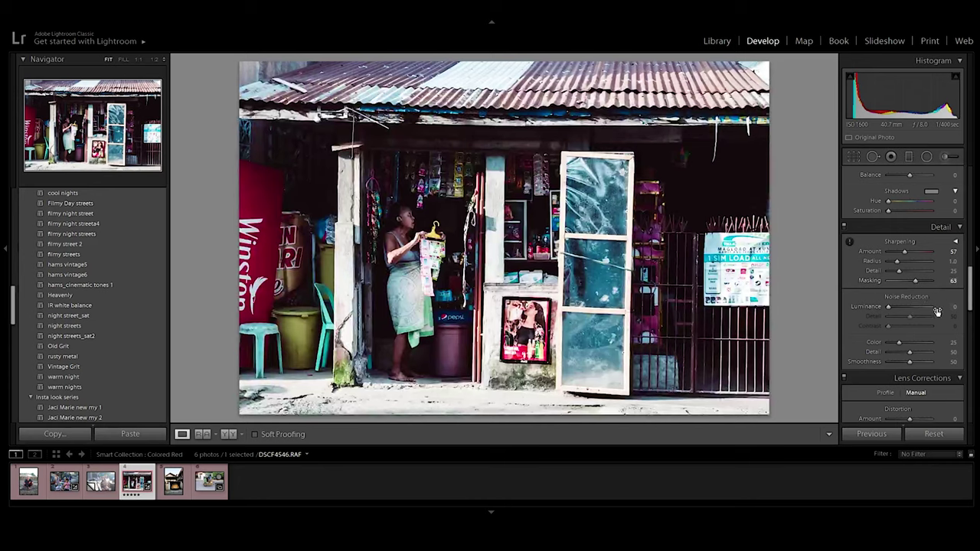
Add a -10 post-crop vignette to darken the corners
left_click_drag(970, 303, 968, 365)
left_click(960, 220)
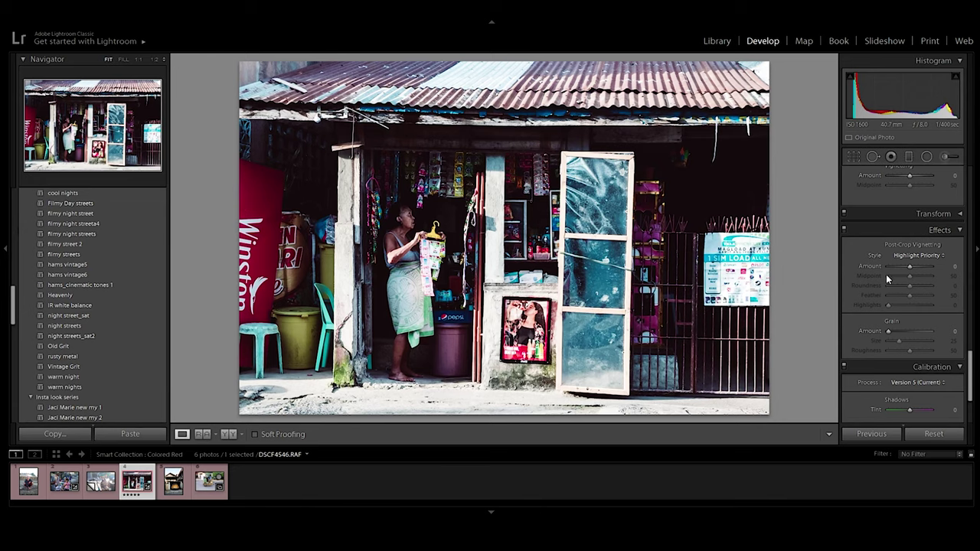
left_click_drag(911, 268, 910, 270)
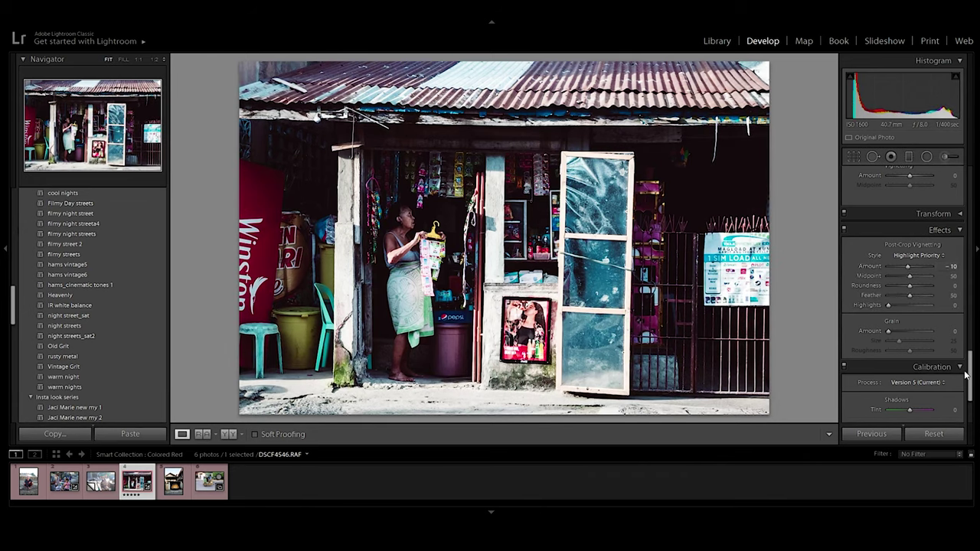
Set the Calibration Shadows Tint to -5
scroll(905, 283, "down", 3)
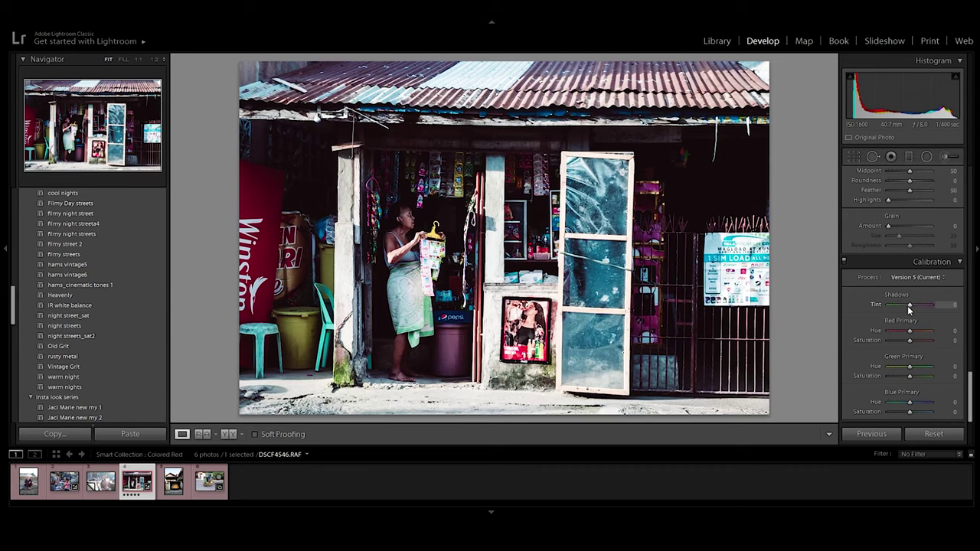
mouse_move(909, 305)
left_mouse_down()
mouse_move(870, 306)
mouse_move(949, 306)
mouse_move(852, 304)
mouse_move(943, 306)
mouse_move(912, 306)
left_mouse_up()
double_click(911, 306)
left_click_drag(911, 305, 908, 307)
left_click_drag(910, 308, 912, 308)
Set primary hues to Red +10, Green -29 and Blue +24
left_click_drag(932, 334, 912, 334)
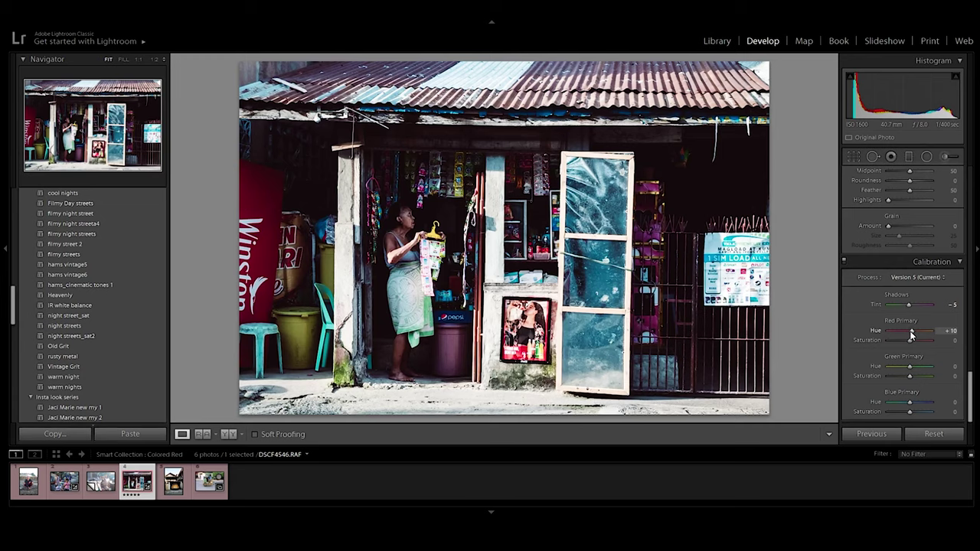
left_click_drag(910, 370, 906, 371)
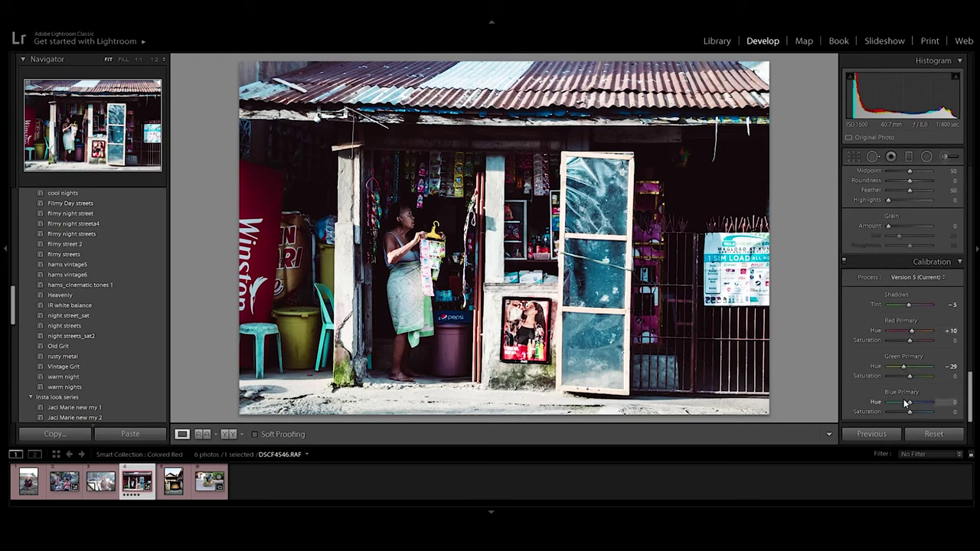
left_click_drag(910, 404, 913, 403)
left_click_drag(970, 398, 969, 193)
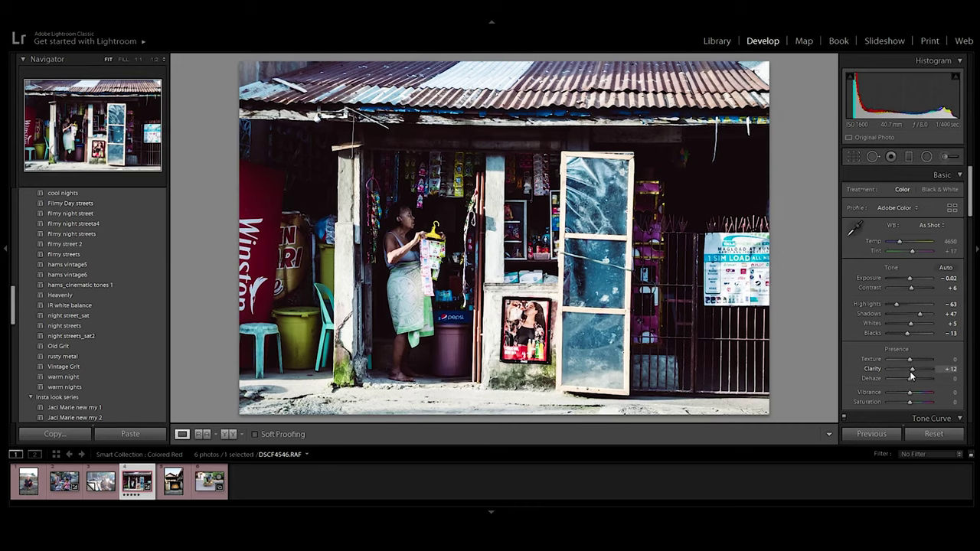
Raise Clarity to +21 alongside Texture +7
left_click_drag(912, 375, 913, 376)
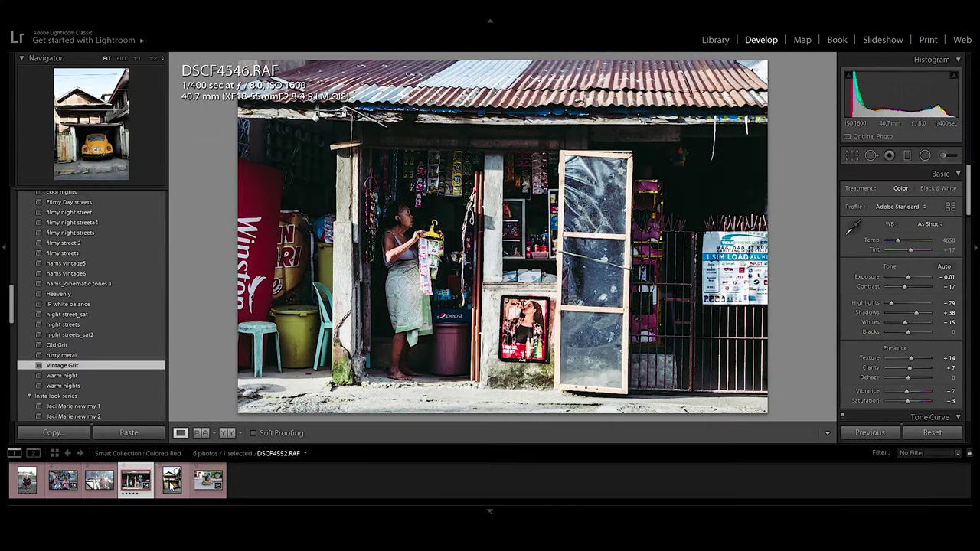
Preview the car and tricycle shots, then select them together with the shop photo
left_click(173, 482)
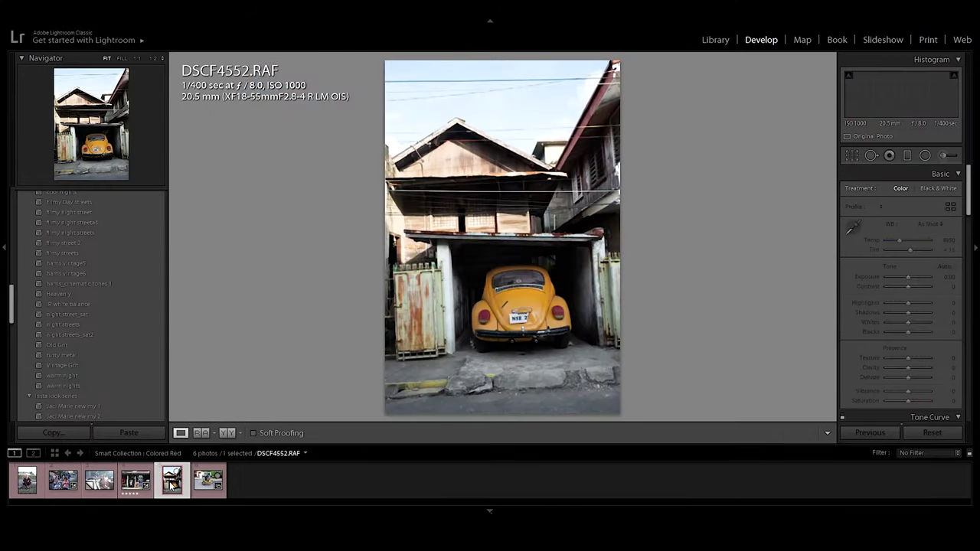
left_click(201, 481)
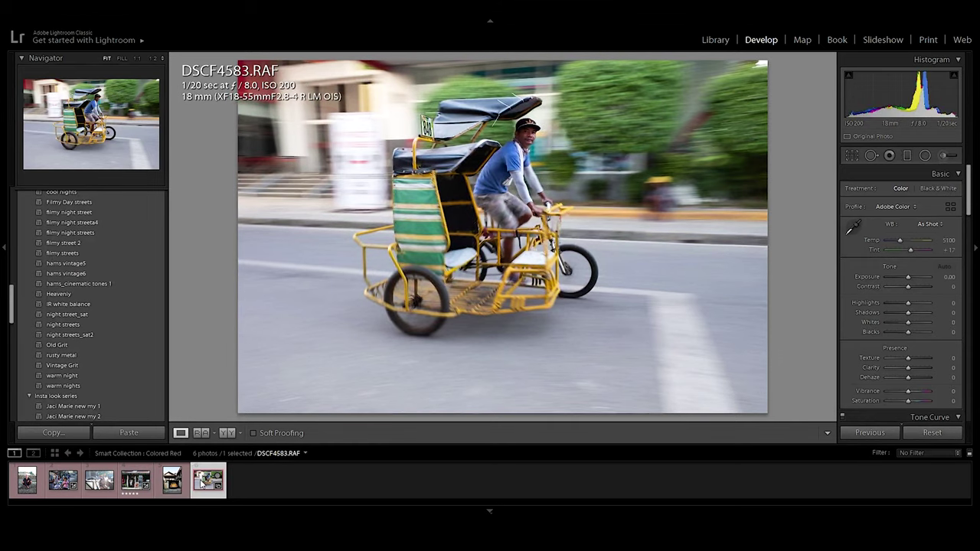
left_click(133, 482)
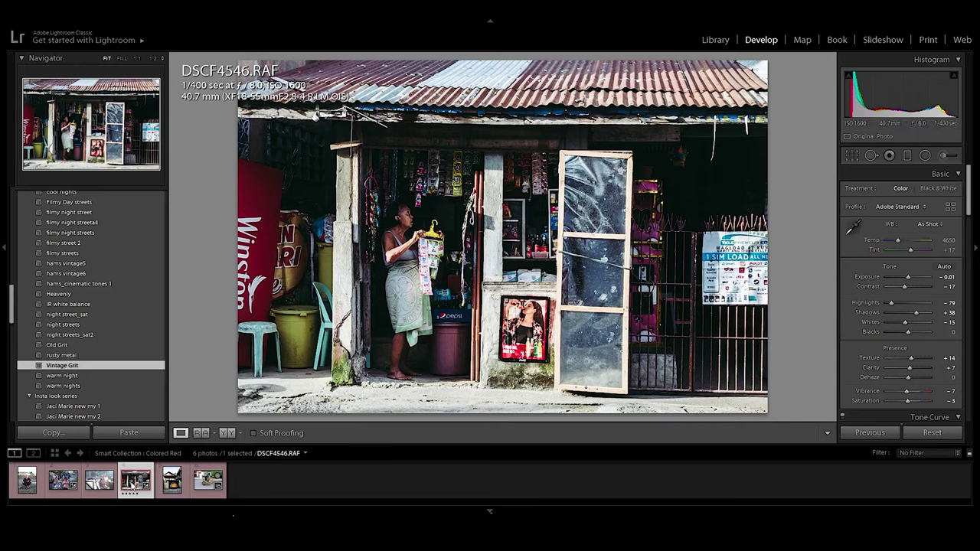
left_click(201, 490, "shift")
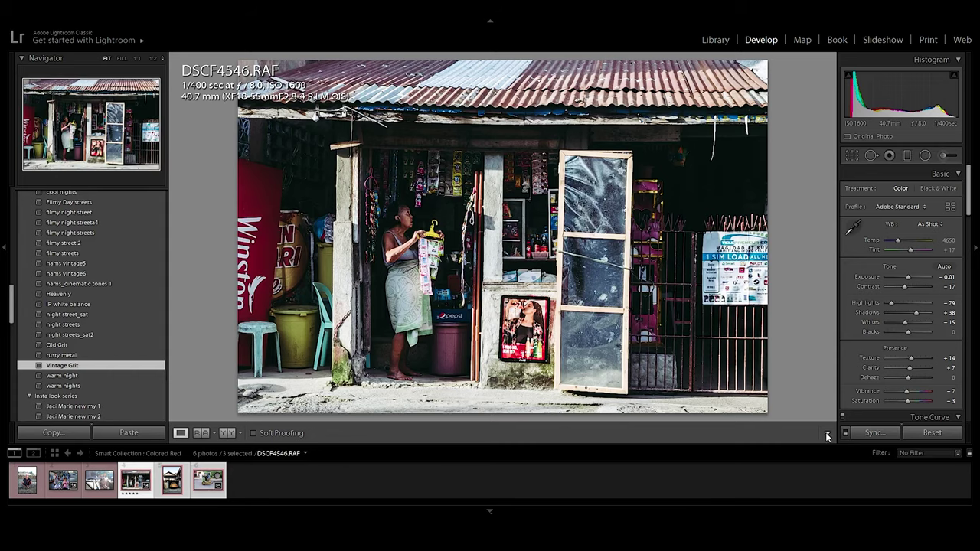
Sync the shop photo's settings to the other two and view the yellow Beetle photo
left_click(873, 433)
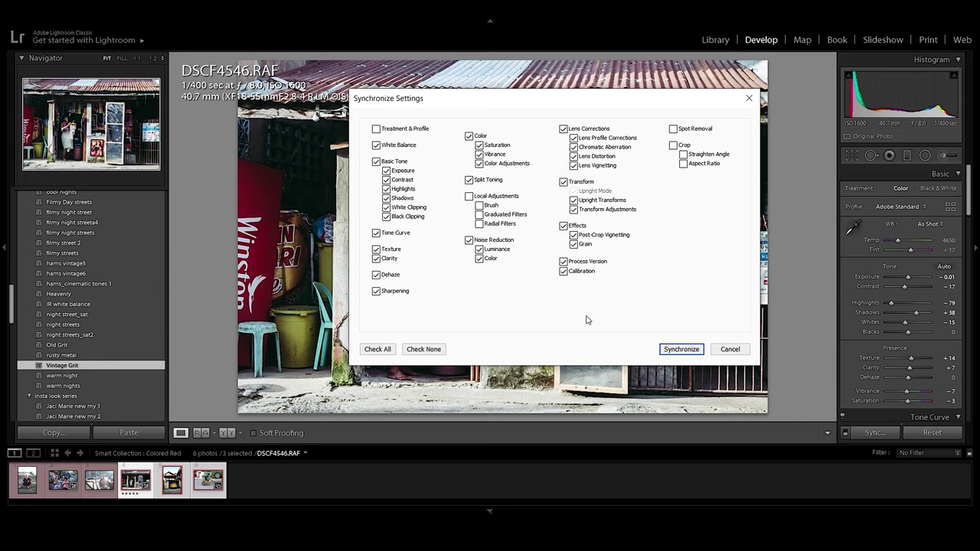
left_click(681, 349)
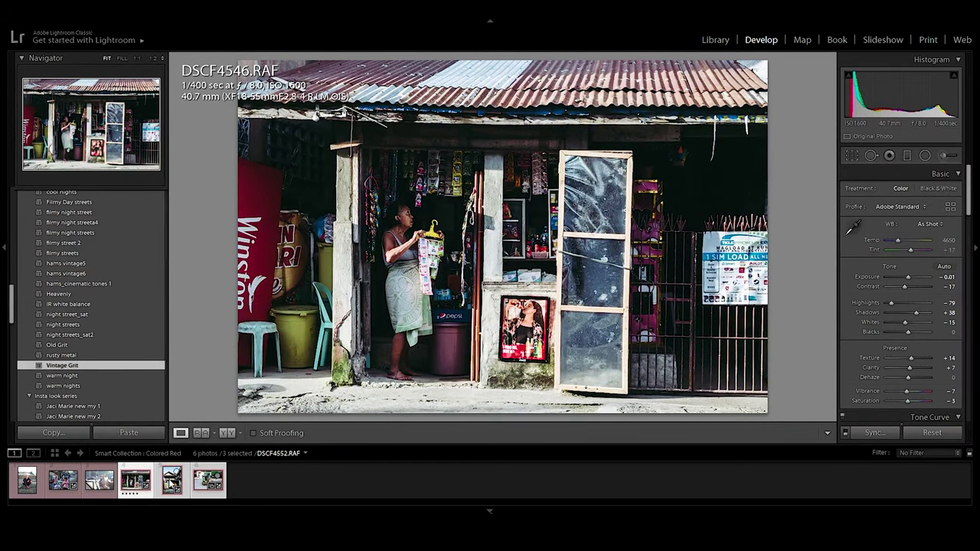
left_click(173, 482)
left_click(203, 487)
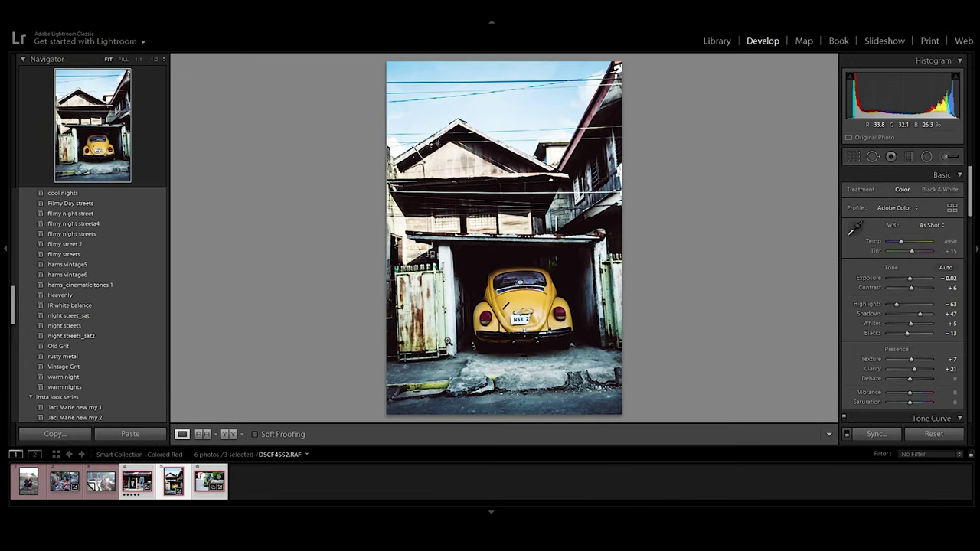
Compare the Beetle before/after, then check the rickshaw's synced grade against its original
left_click(229, 434)
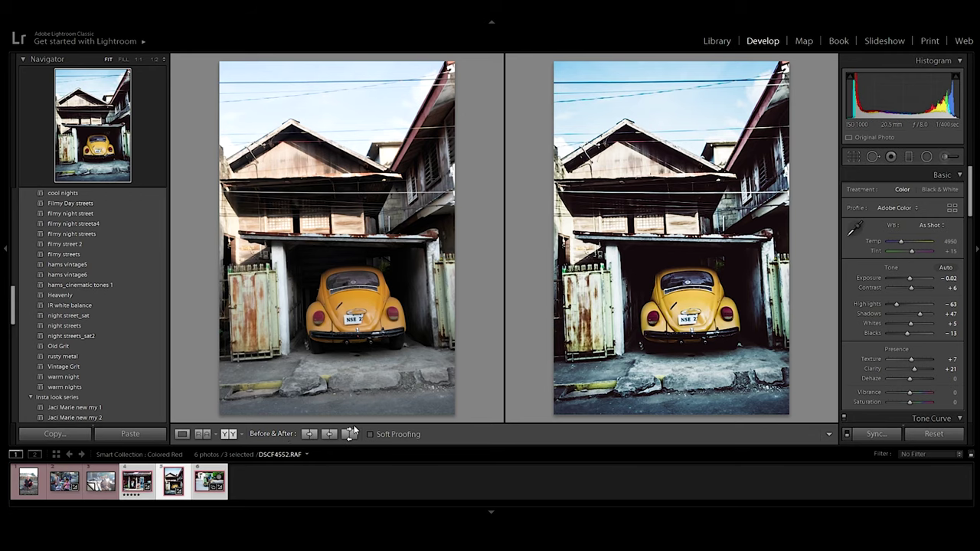
left_click(222, 475)
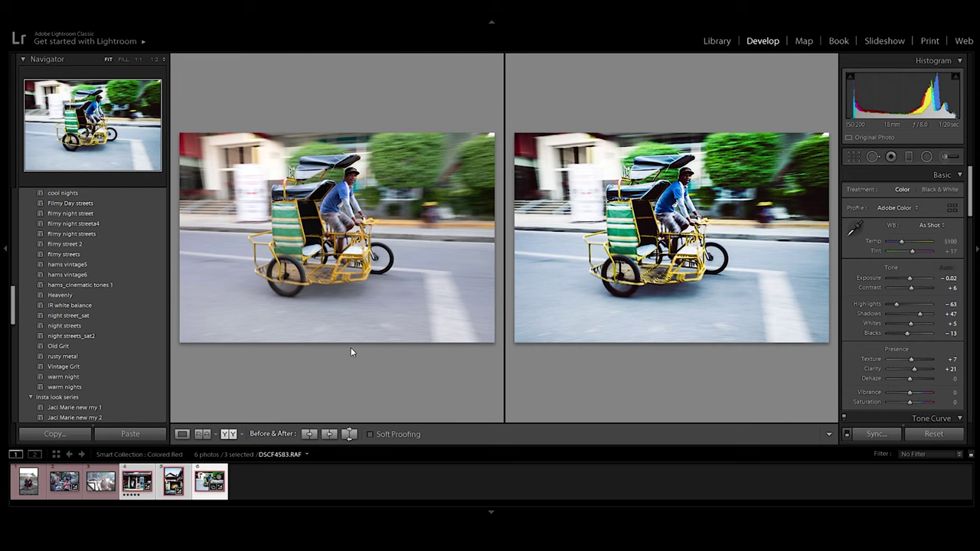
left_click(182, 434)
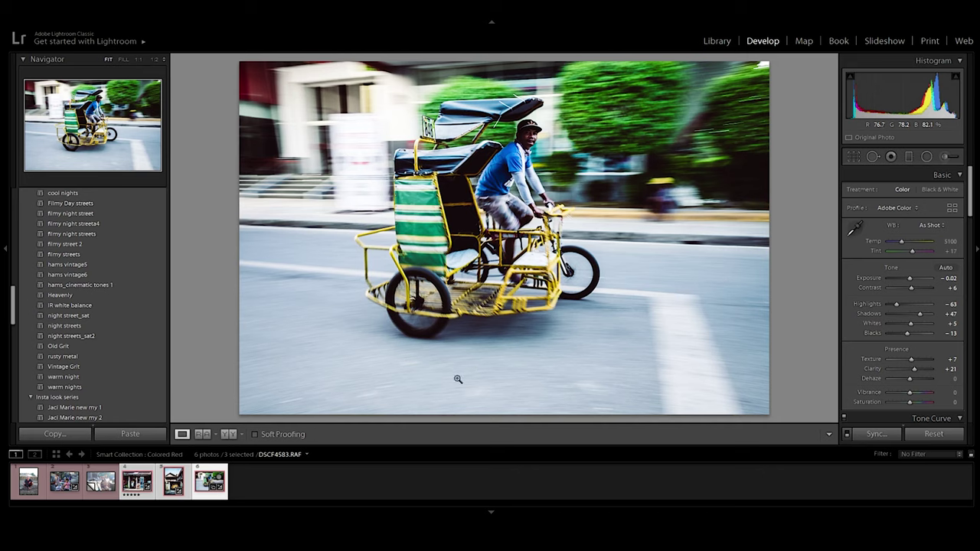
key("backslash")
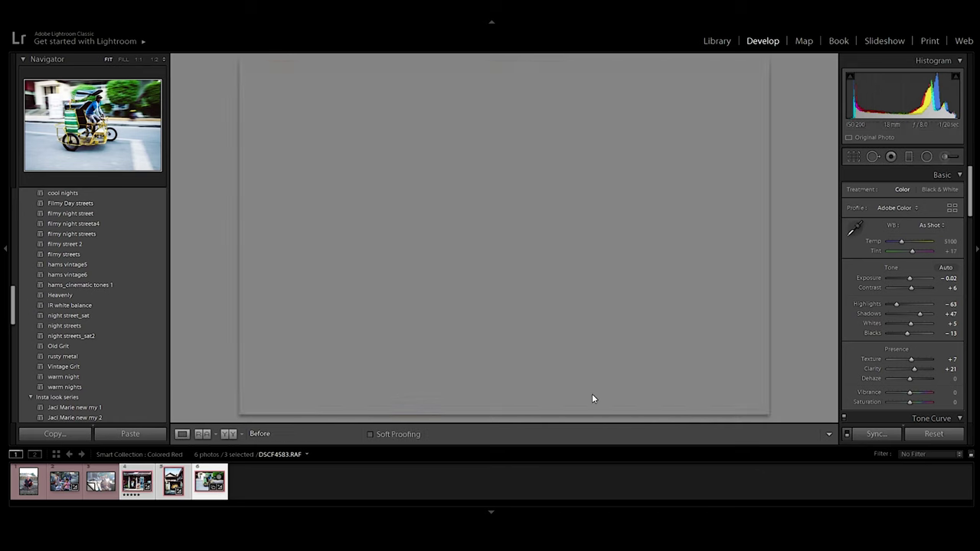
key("backslash")
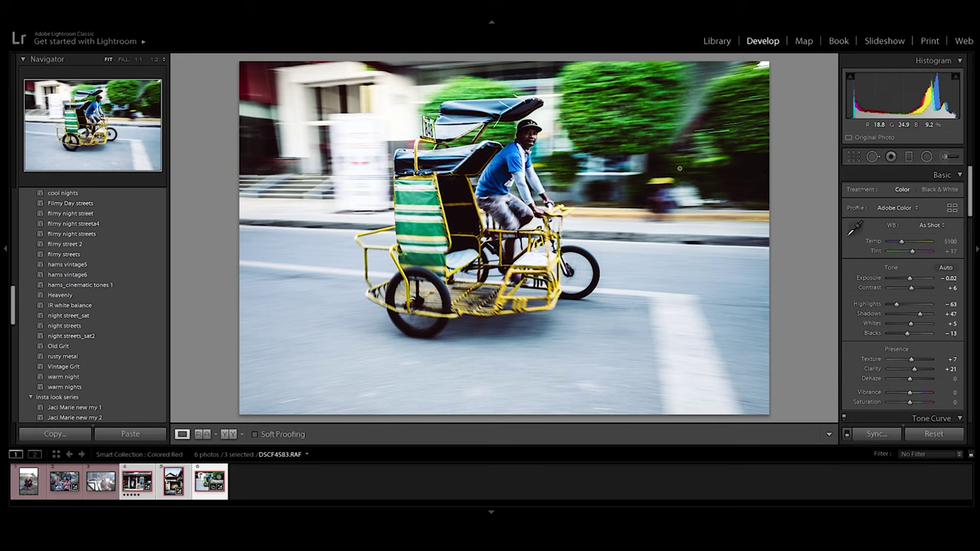
Add an inverted radial filter around the rider's head with Feather 83 and Exposure 0.78
left_click(927, 157)
left_click_drag(540, 173, 569, 204)
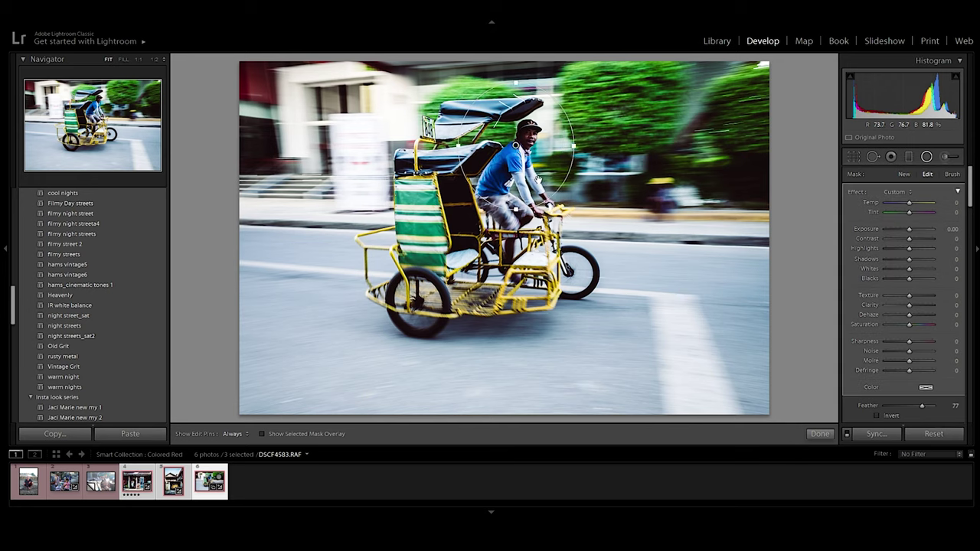
left_click(878, 416)
left_click_drag(923, 410, 925, 410)
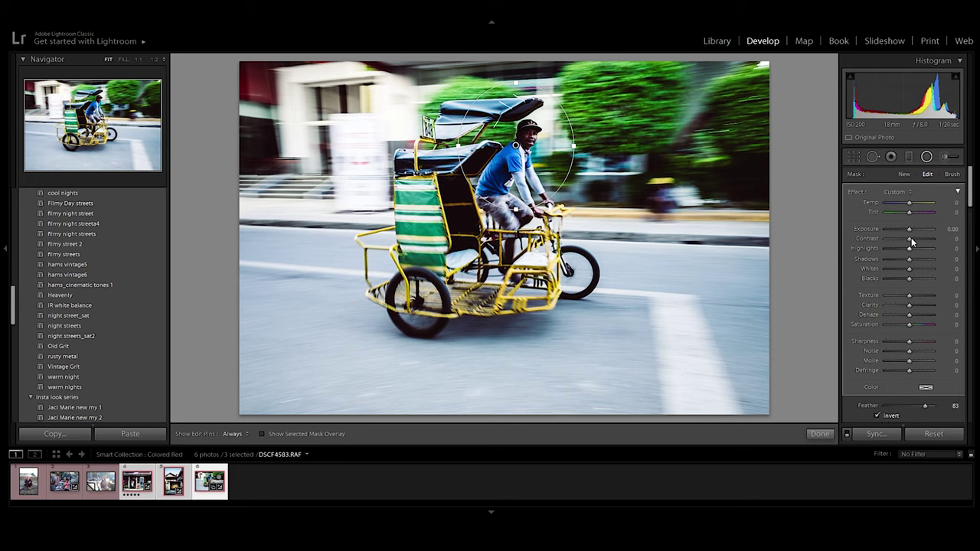
left_click_drag(910, 231, 910, 266)
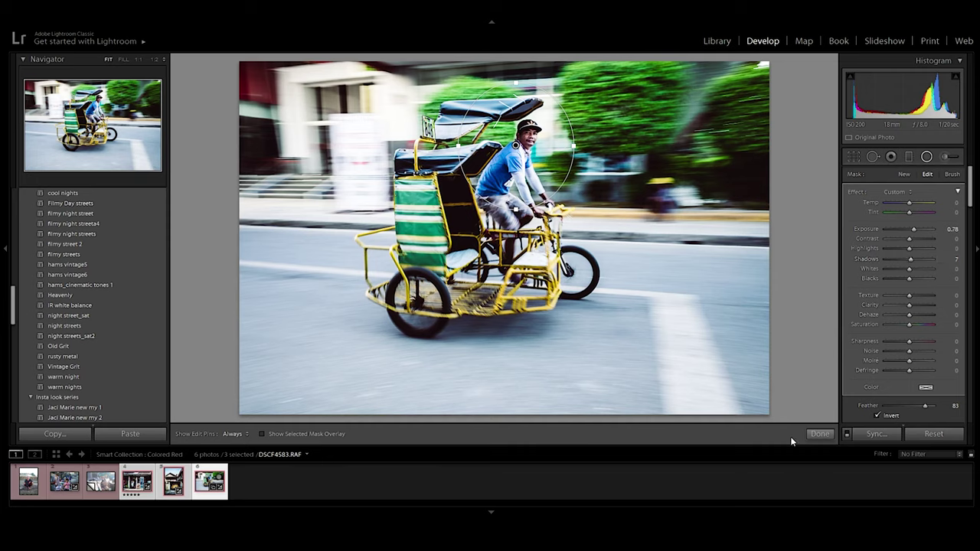
left_click(814, 434)
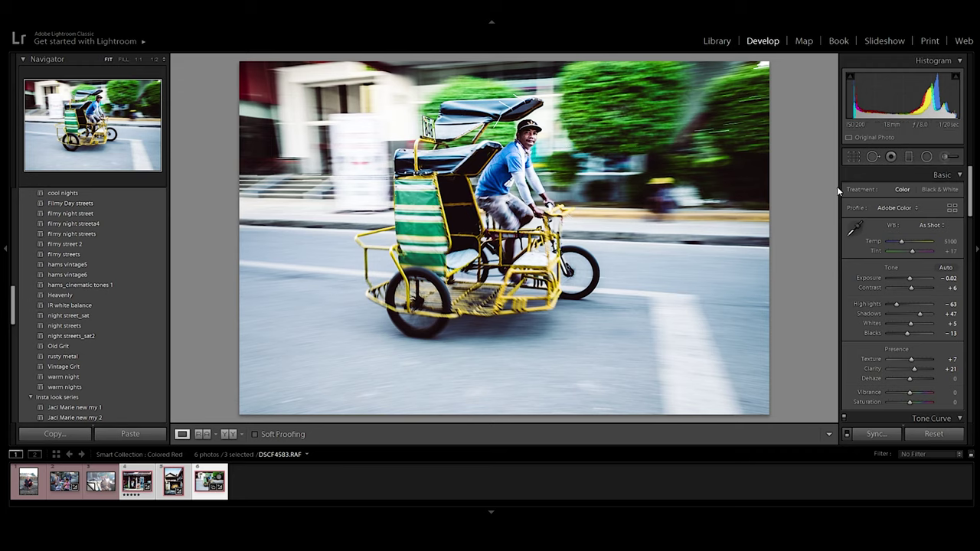
Darken the foreground road with a graduated filter at Exposure −0.87, then compare before and after side by side
left_click(908, 156)
left_click_drag(491, 421, 497, 352)
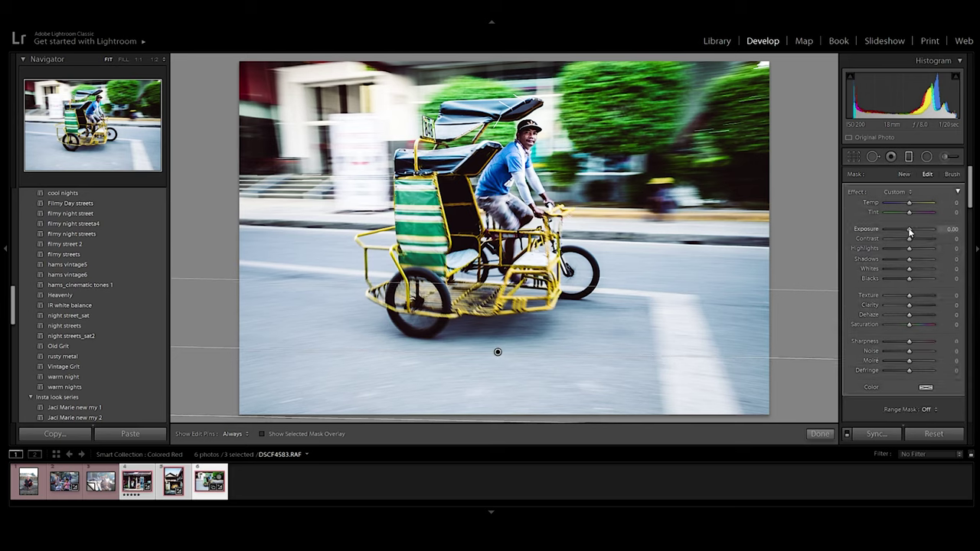
left_click_drag(910, 231, 904, 231)
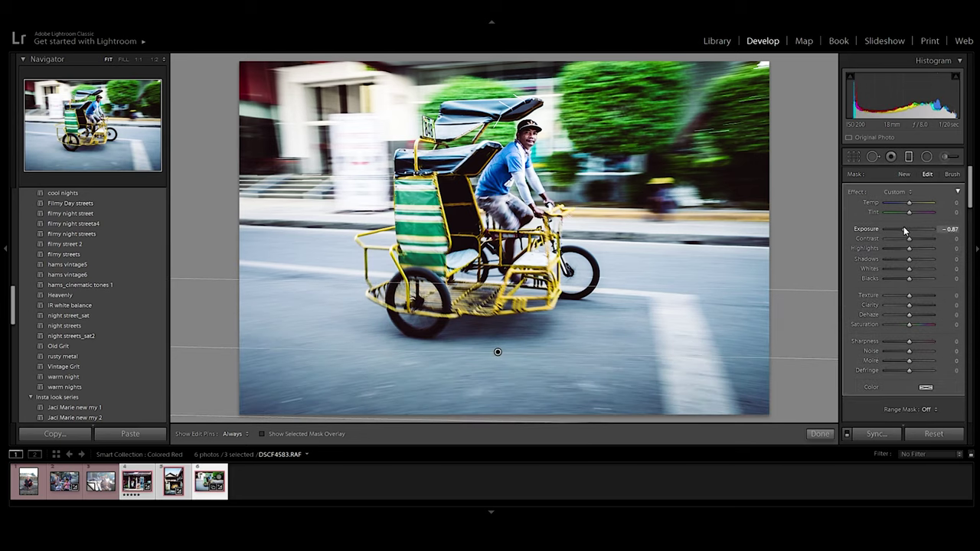
left_click_drag(498, 352, 499, 337)
left_click(819, 435)
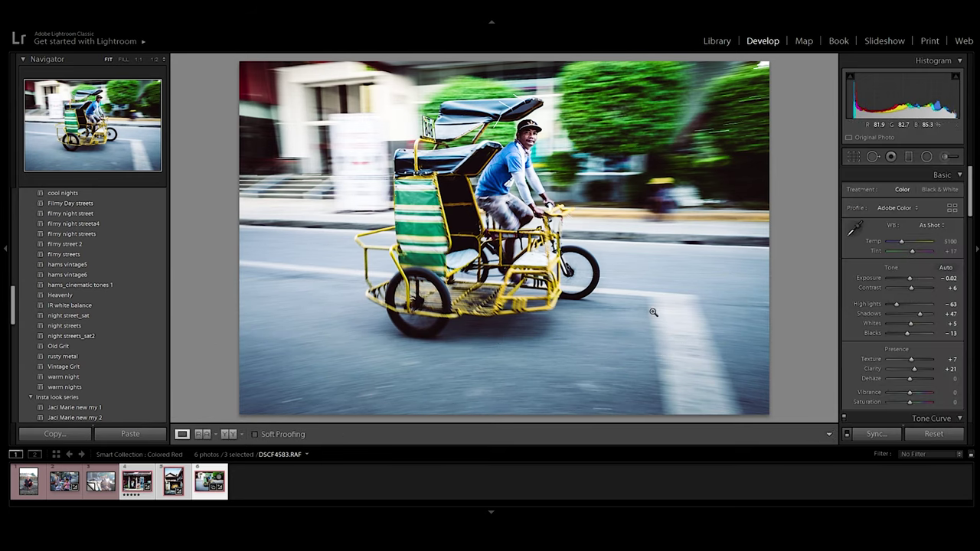
left_click(229, 434)
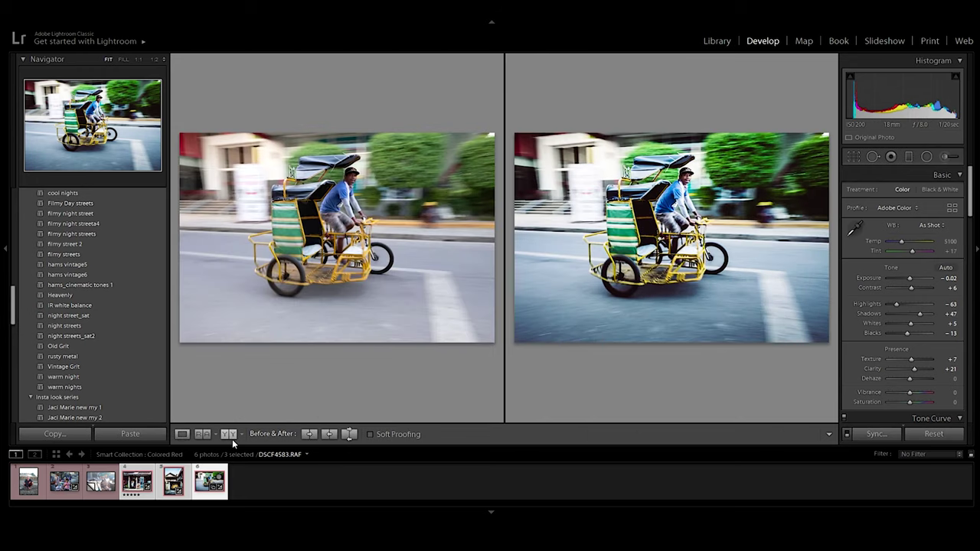
Return from the Before & After comparison to the single Loupe view
left_click(181, 435)
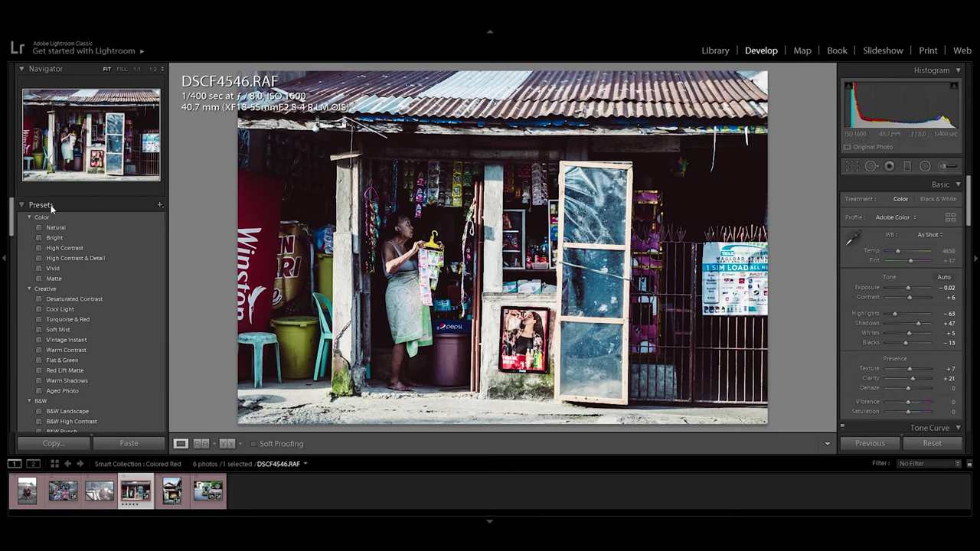
left_click(160, 208)
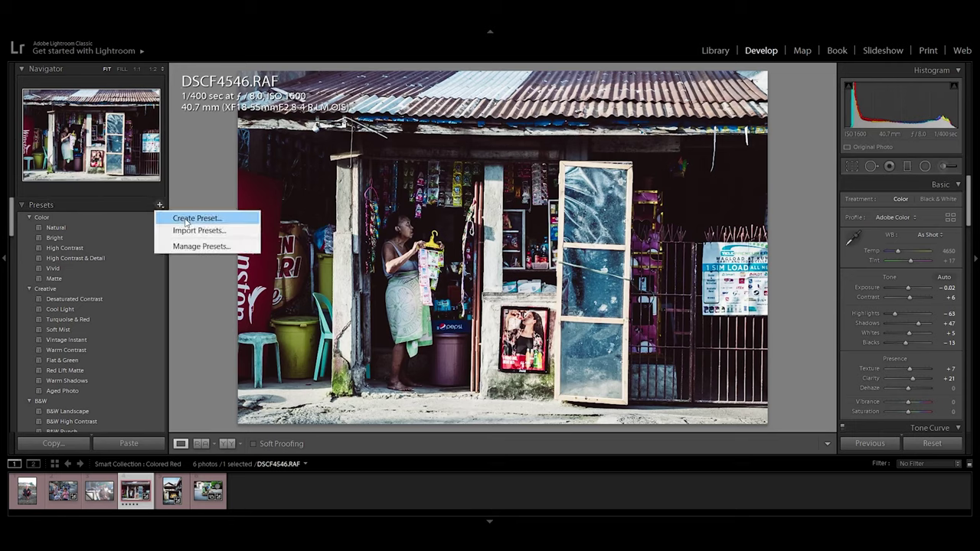
left_click(185, 219)
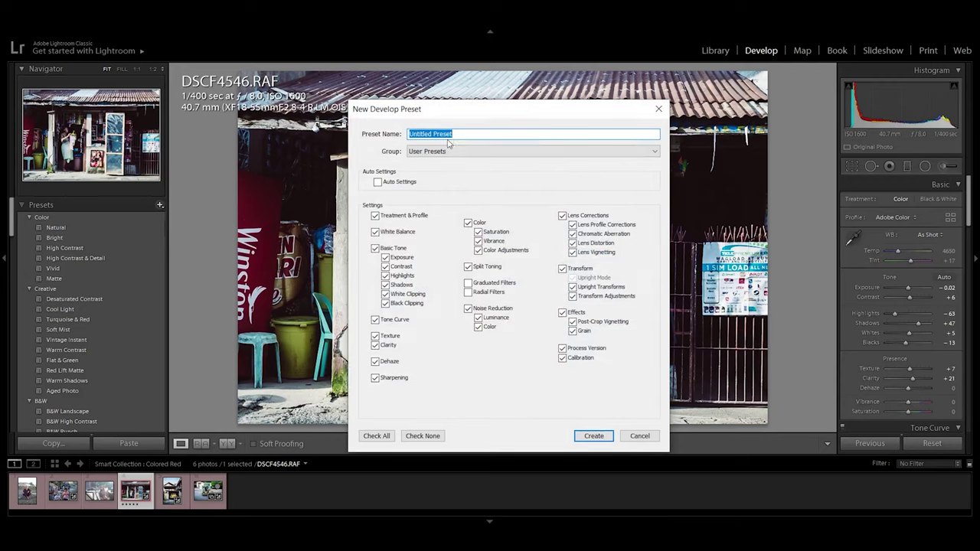
type("vintage grit")
left_click(461, 156)
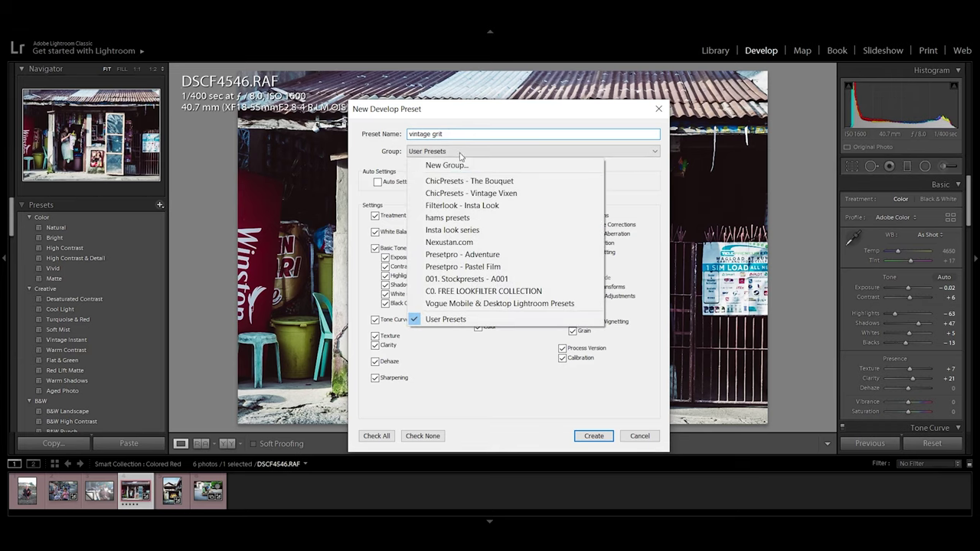
left_click(464, 218)
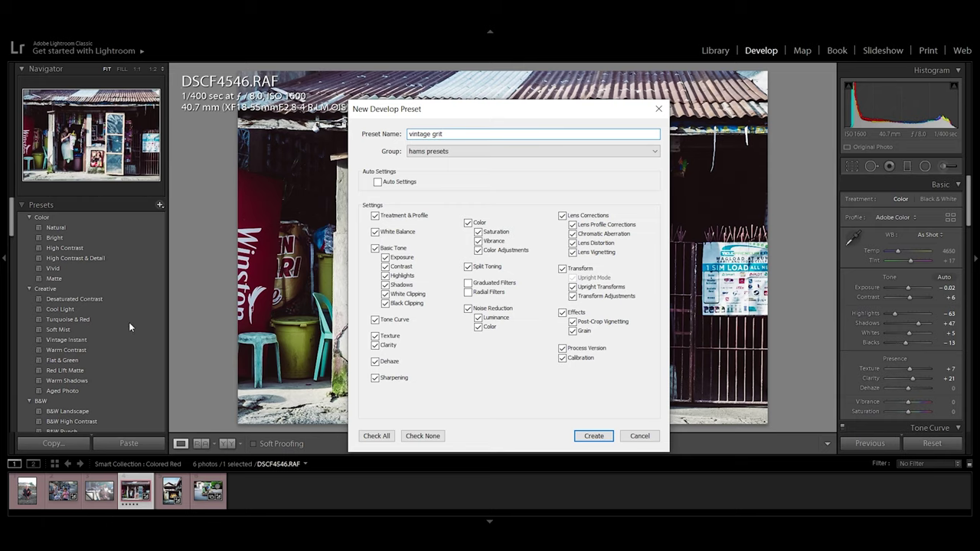
left_click(640, 436)
scroll(111, 305, "down", 5)
scroll(113, 306, "down", 8)
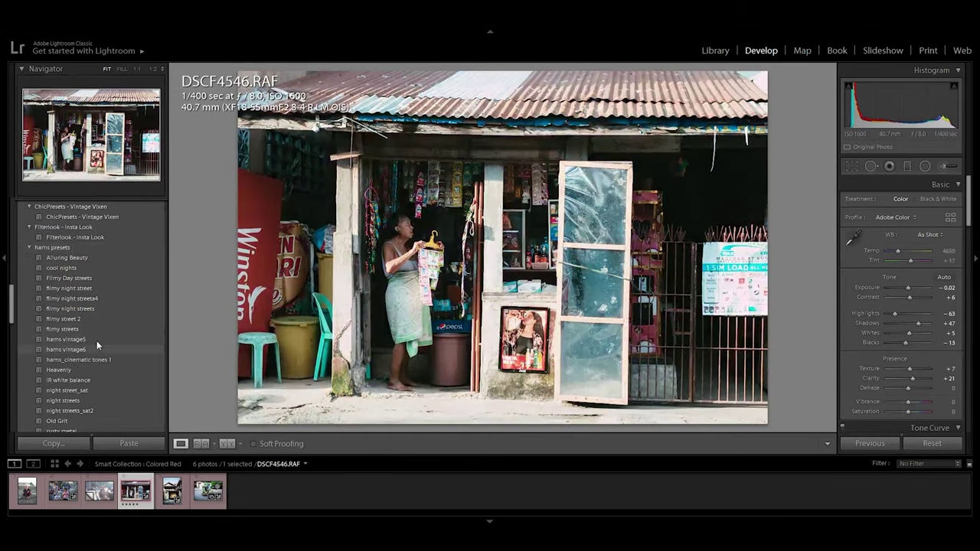
Apply the hams Vintage Grit preset to the shop-front photo DSCF4546
scroll(74, 399, "down", 2)
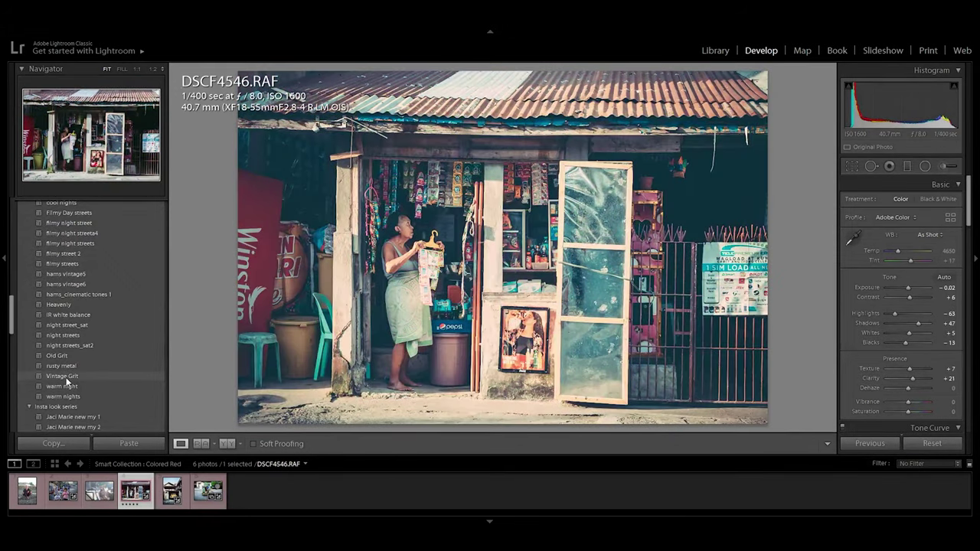
left_click(66, 378)
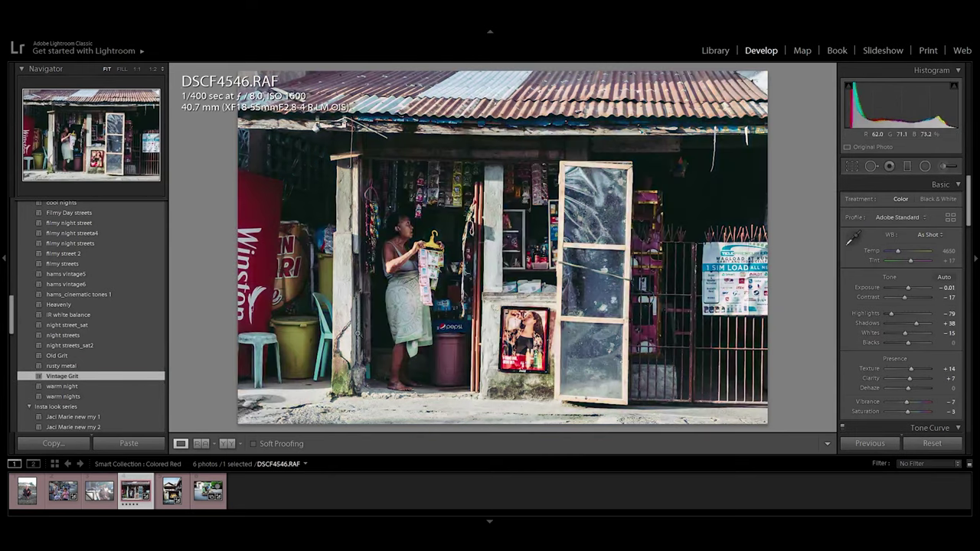